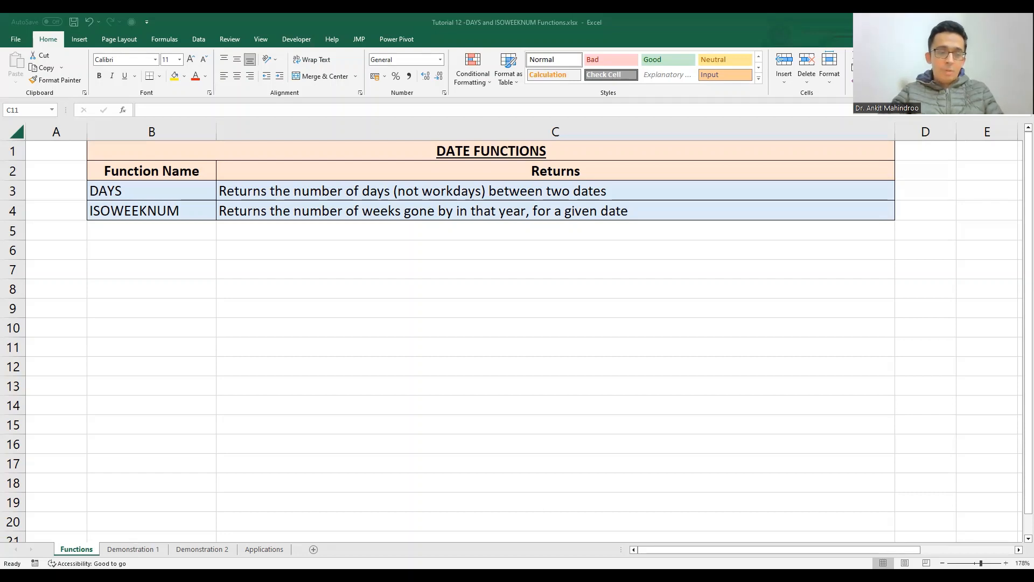
On the Demonstration 1 sheet, calculate the number of days without a function in B4 as EndDate-StartDate
key("ctrl+Page_Down")
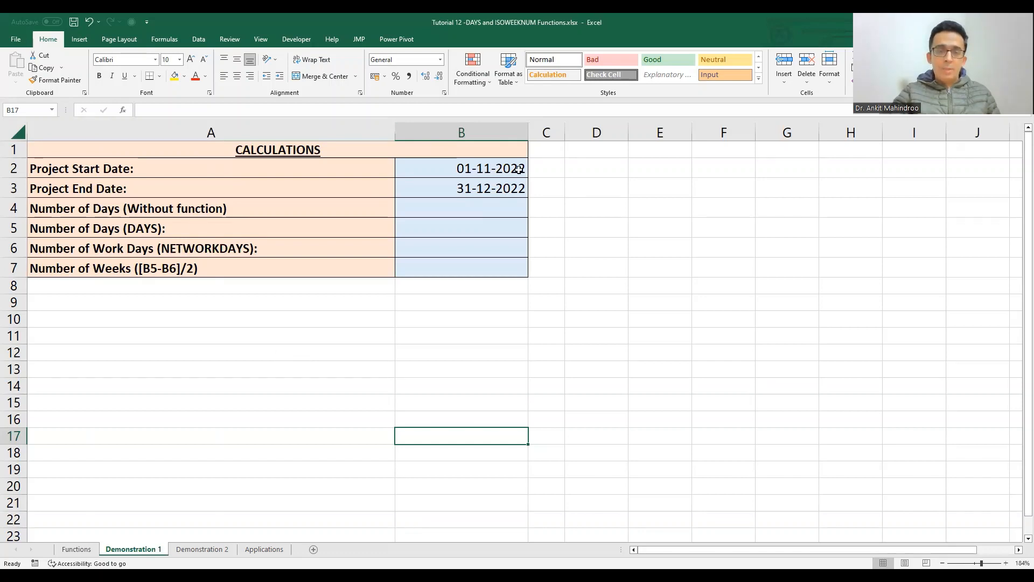
left_click(478, 207)
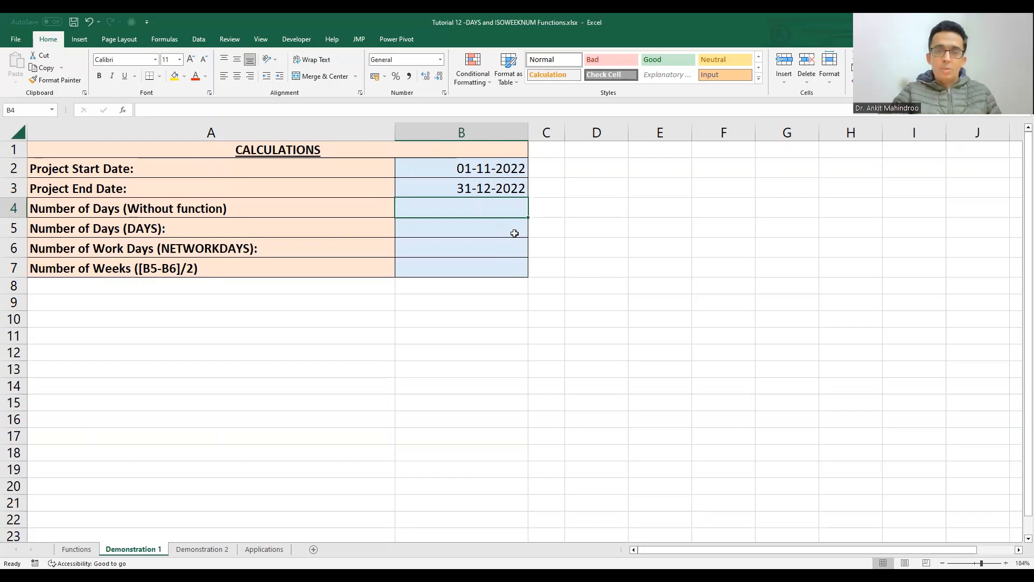
type("=")
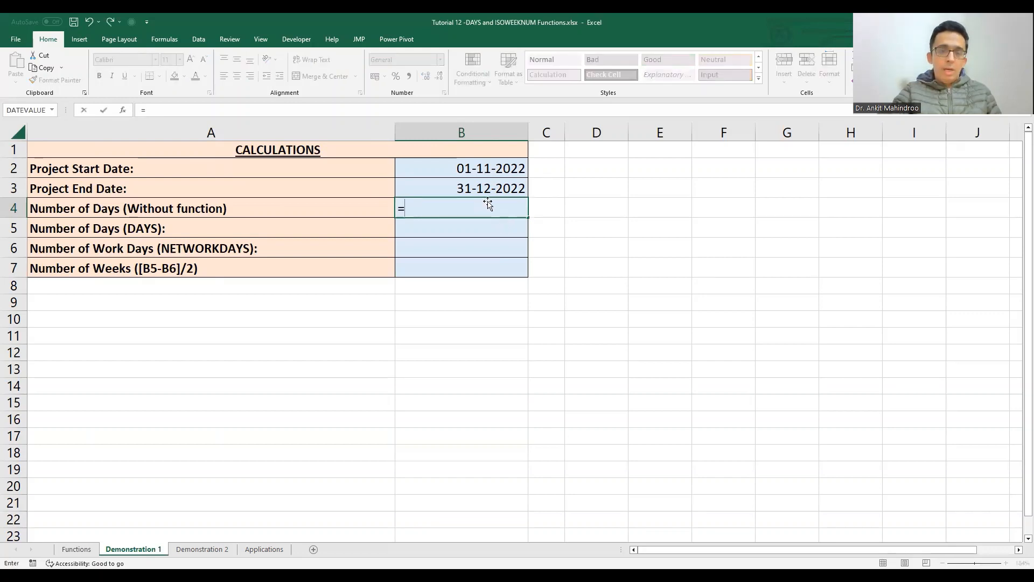
left_click(480, 188)
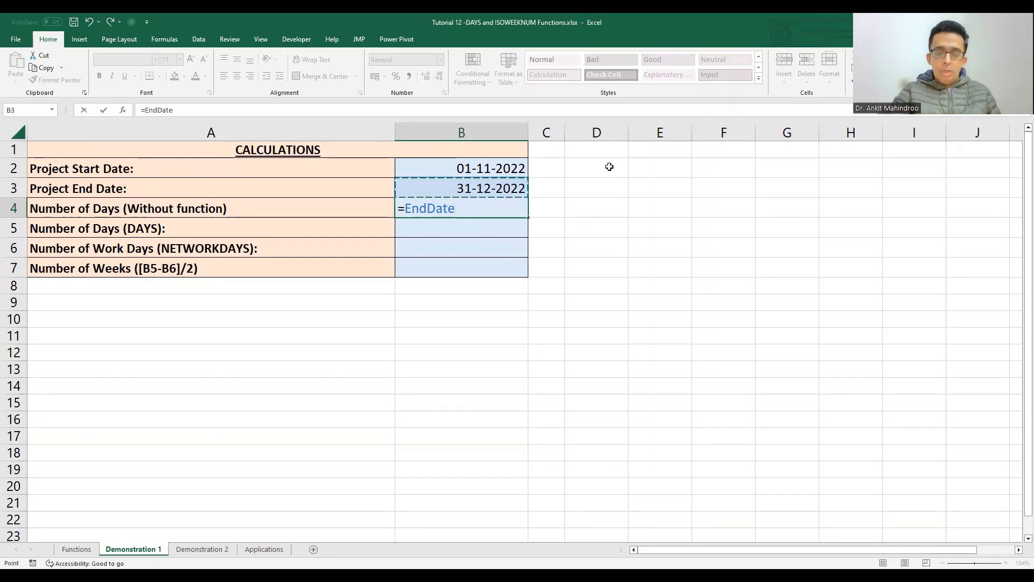
type("-")
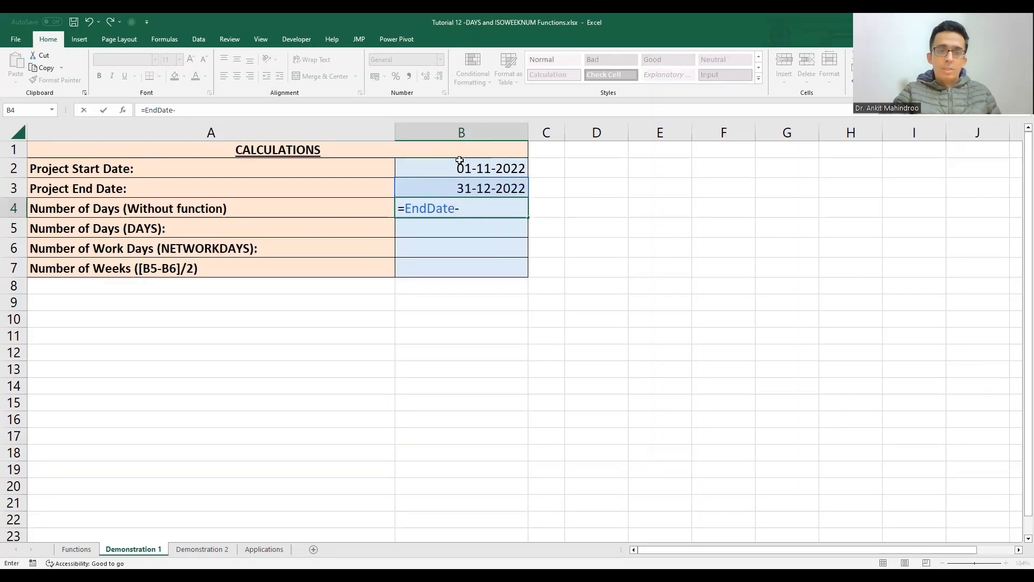
left_click(492, 166)
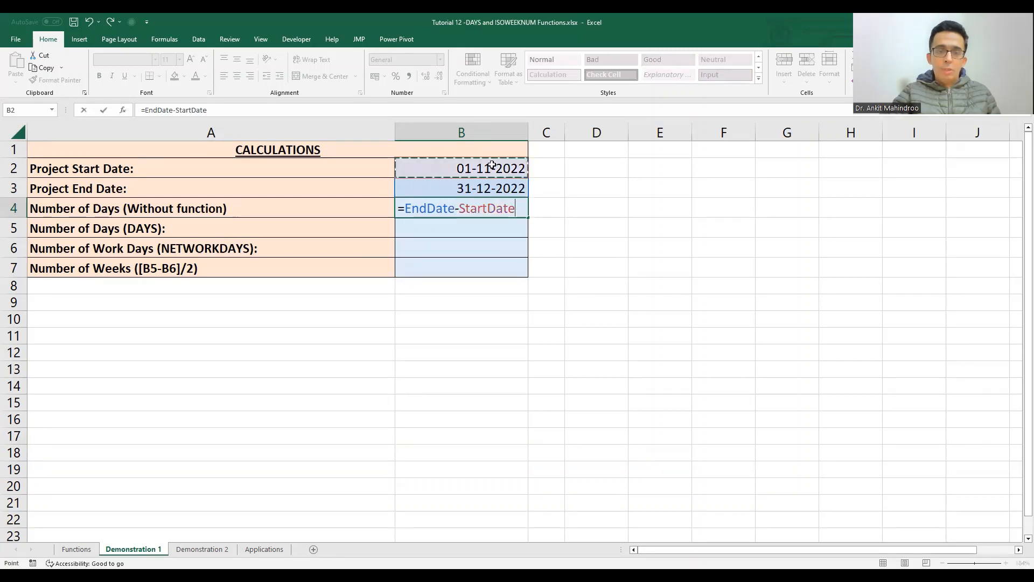
key("Return")
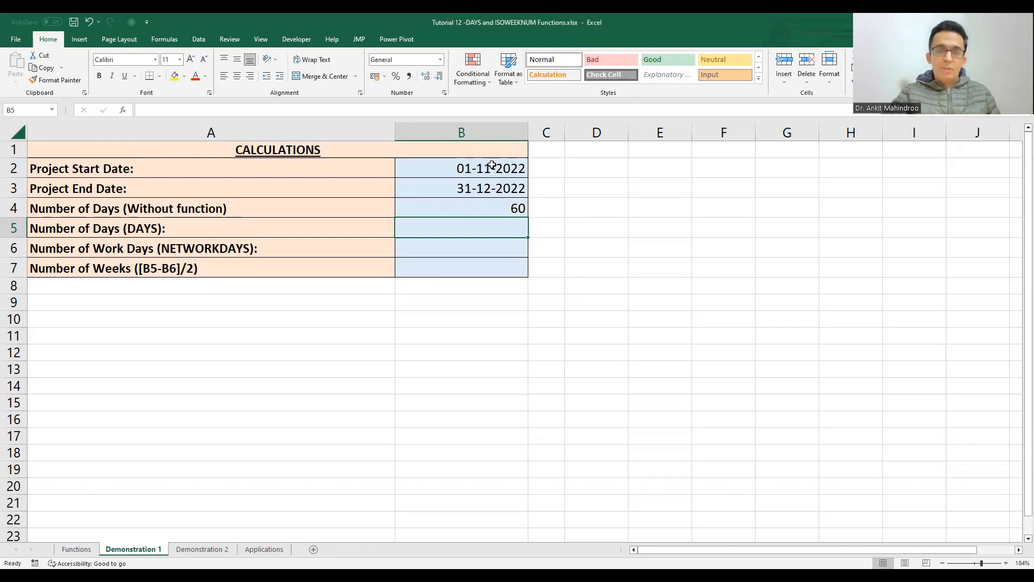
Calculate the number of days in B5 with the DAYS function, using EndDate and StartDate as its arguments
type("=")
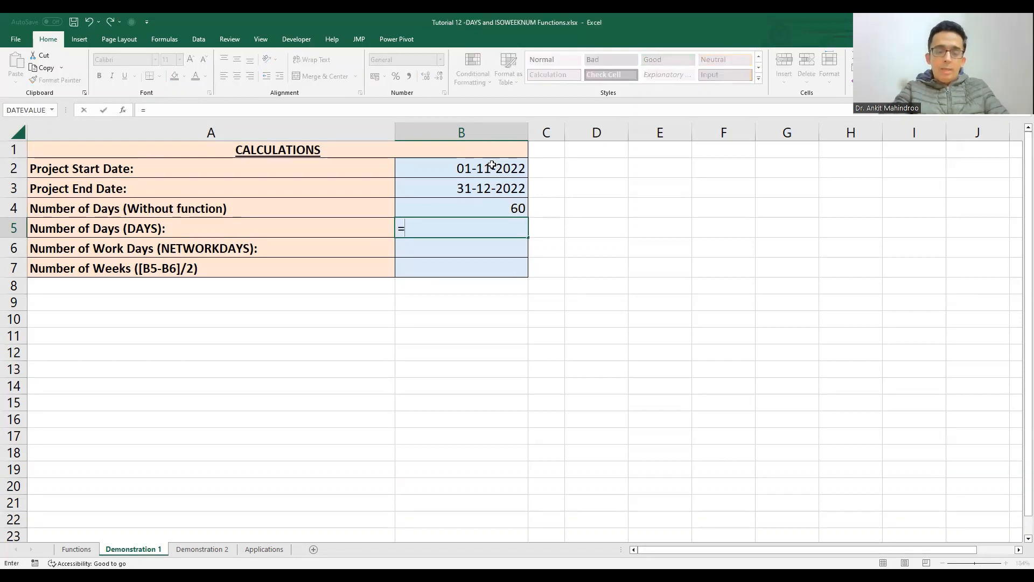
type("DAYS")
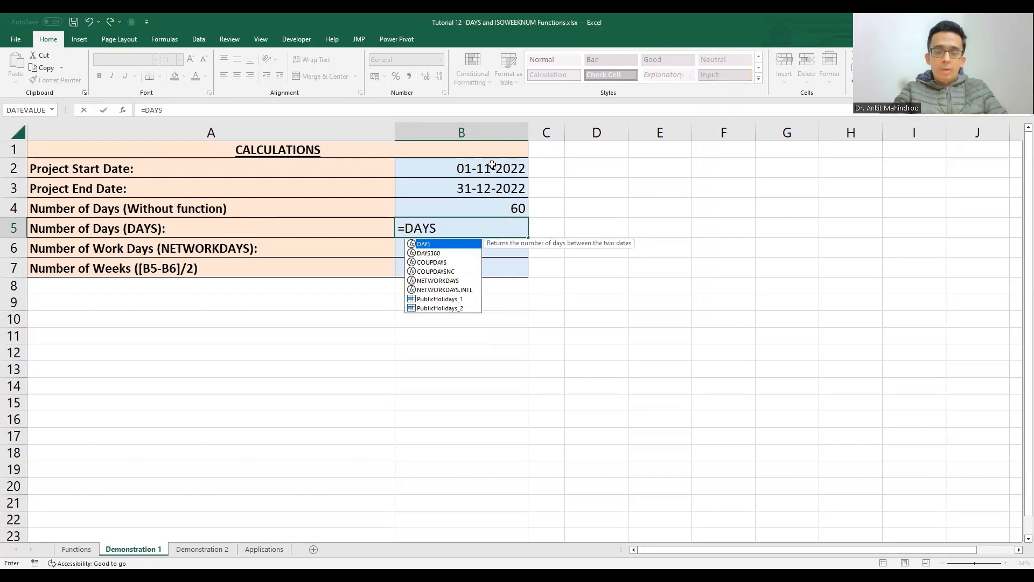
type("(")
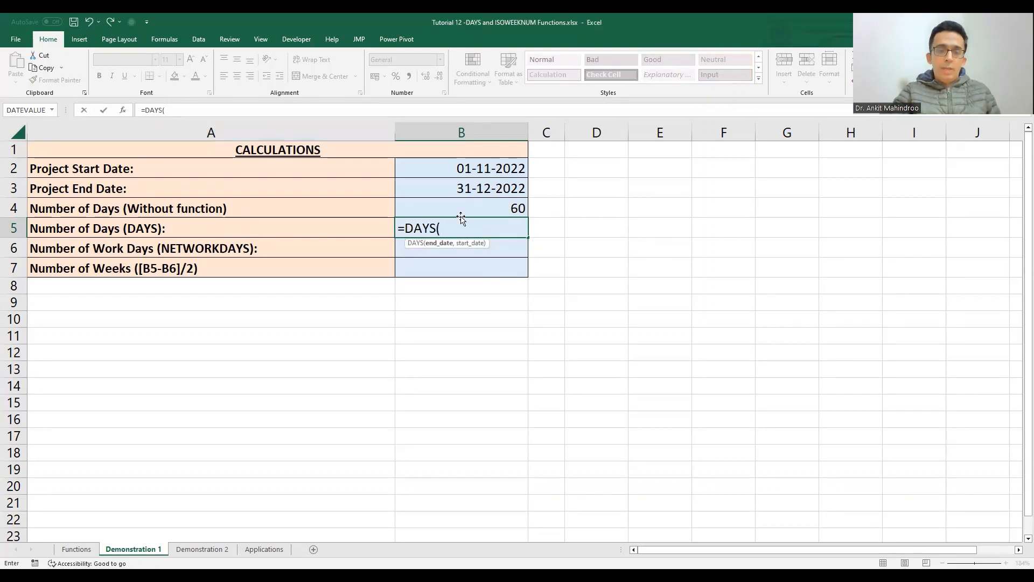
left_click(123, 111)
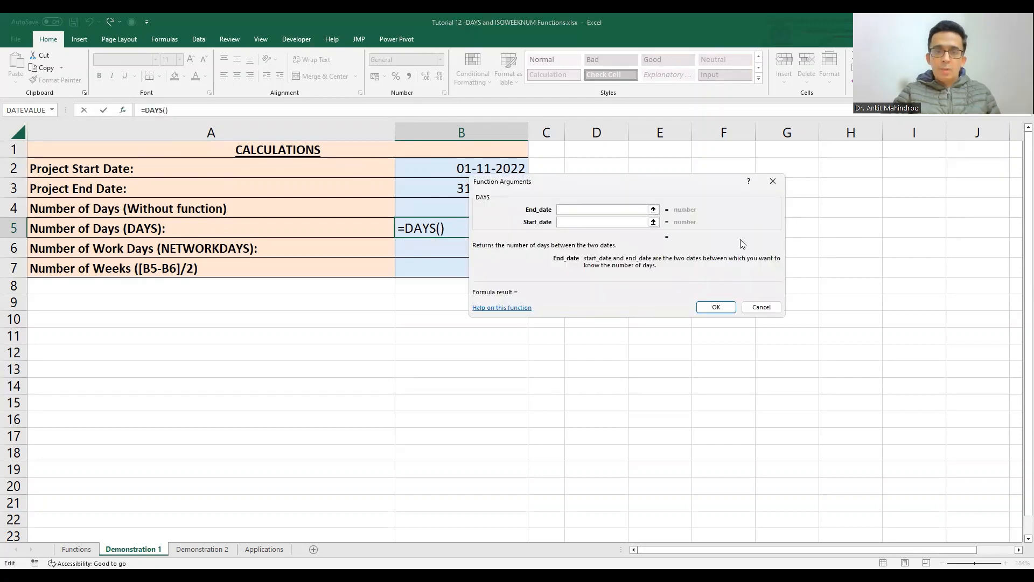
left_click(654, 210)
left_click(415, 185)
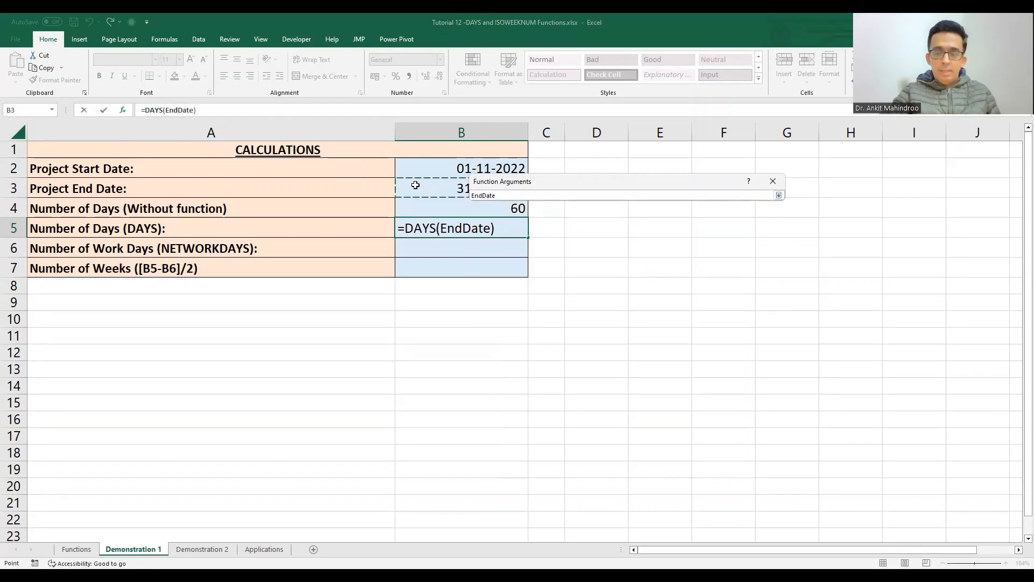
key("Return")
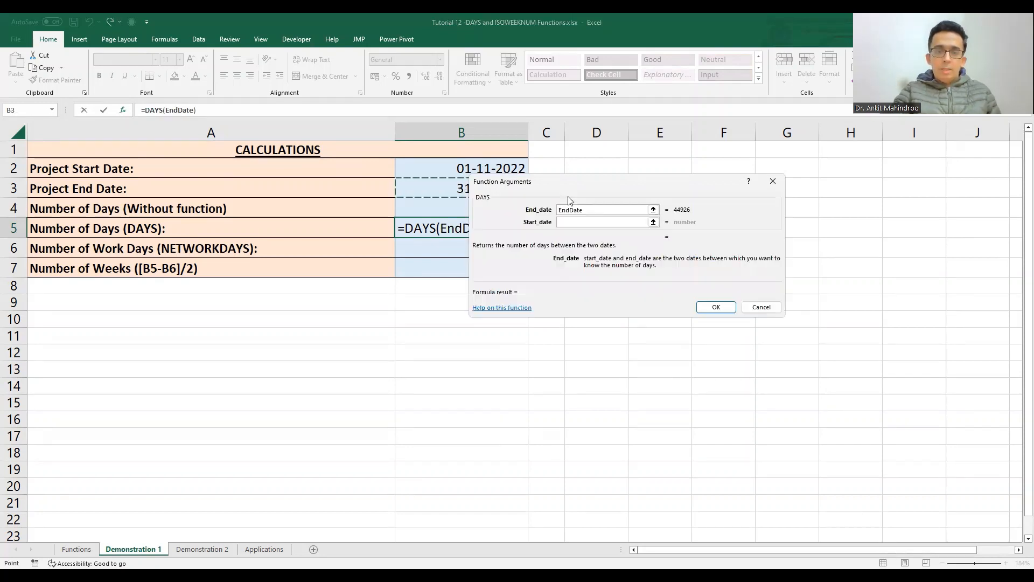
left_click(619, 222)
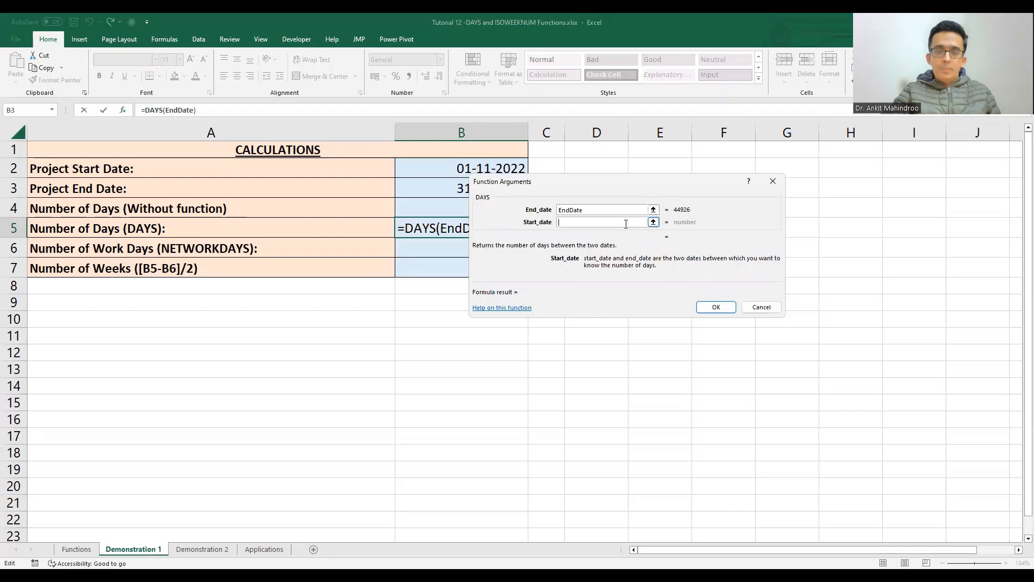
left_click(654, 223)
left_click(435, 169)
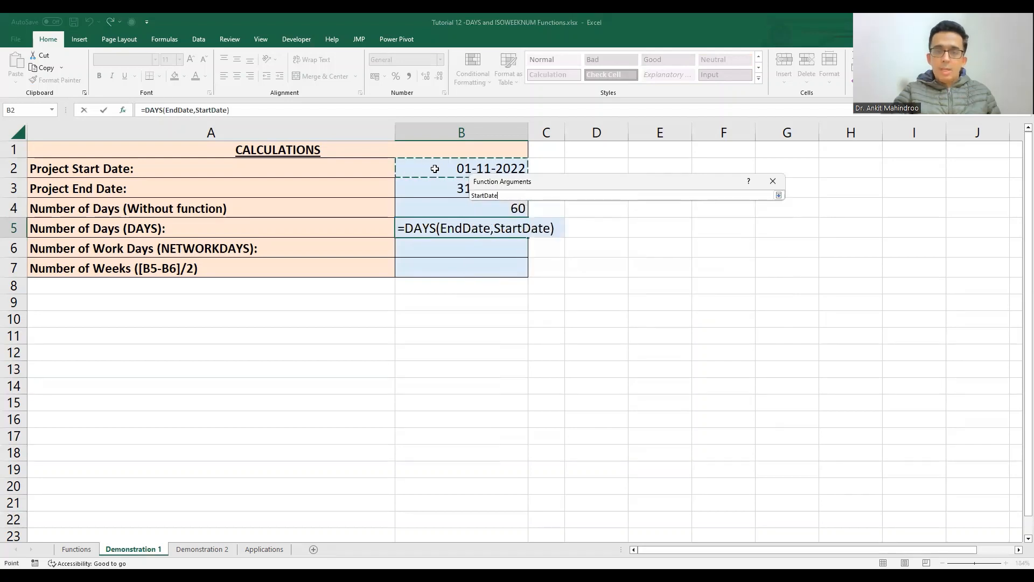
key("Return")
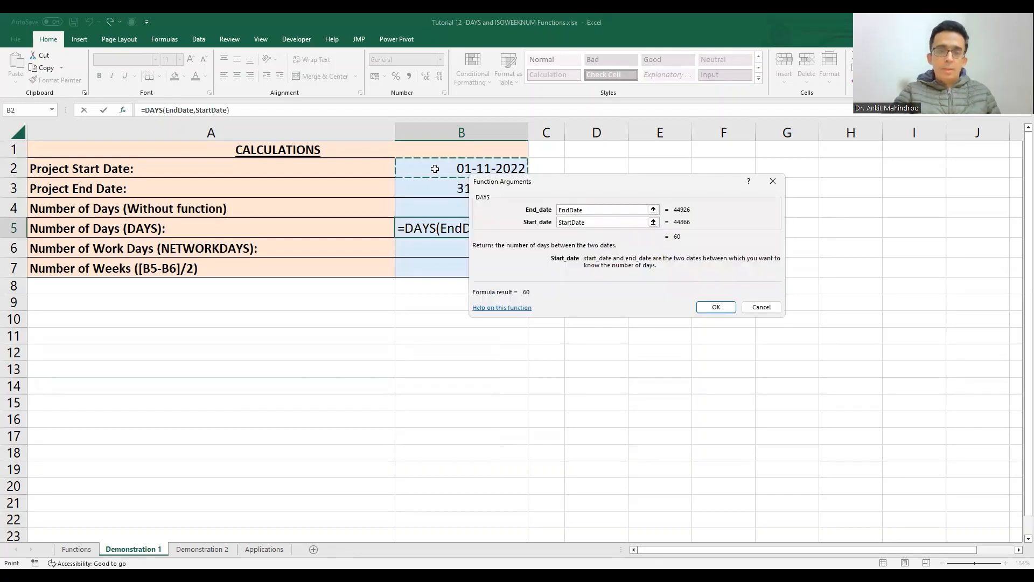
left_click(716, 307)
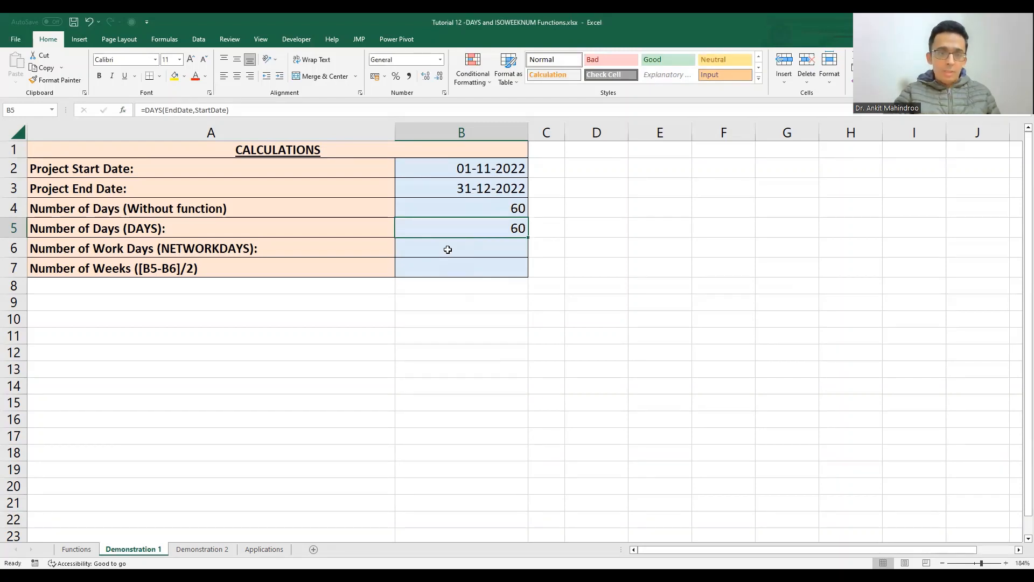
Calculate the number of work days in B6 with NETWORKDAYS, using StartDate and EndDate and no holidays
left_click(448, 249)
type("=")
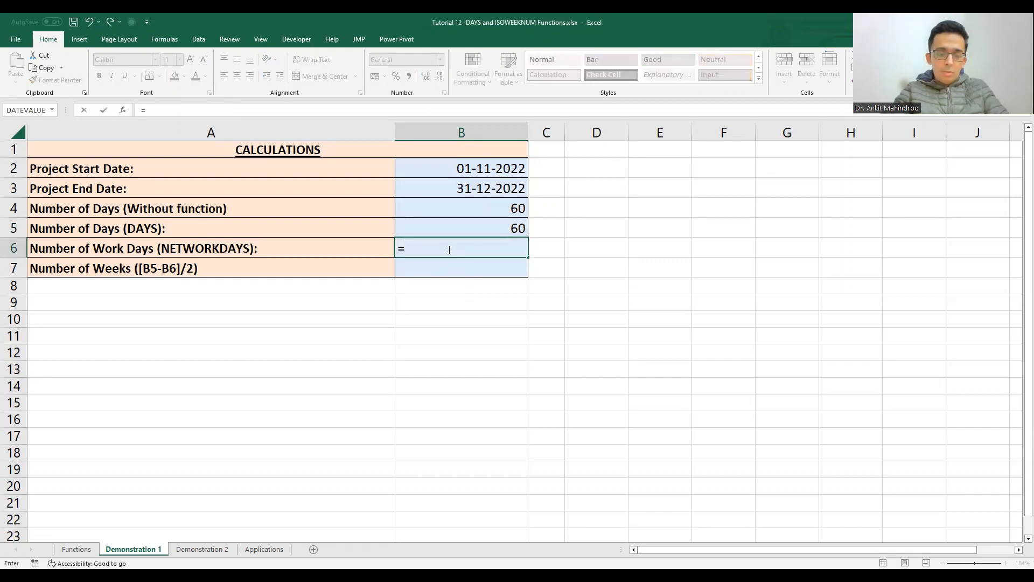
type("NETWOR")
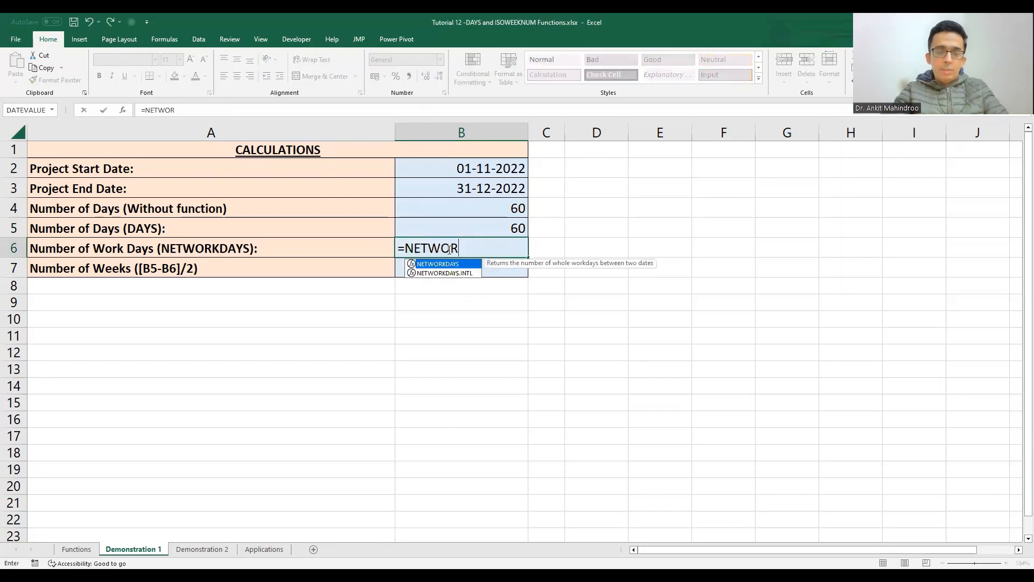
type("K")
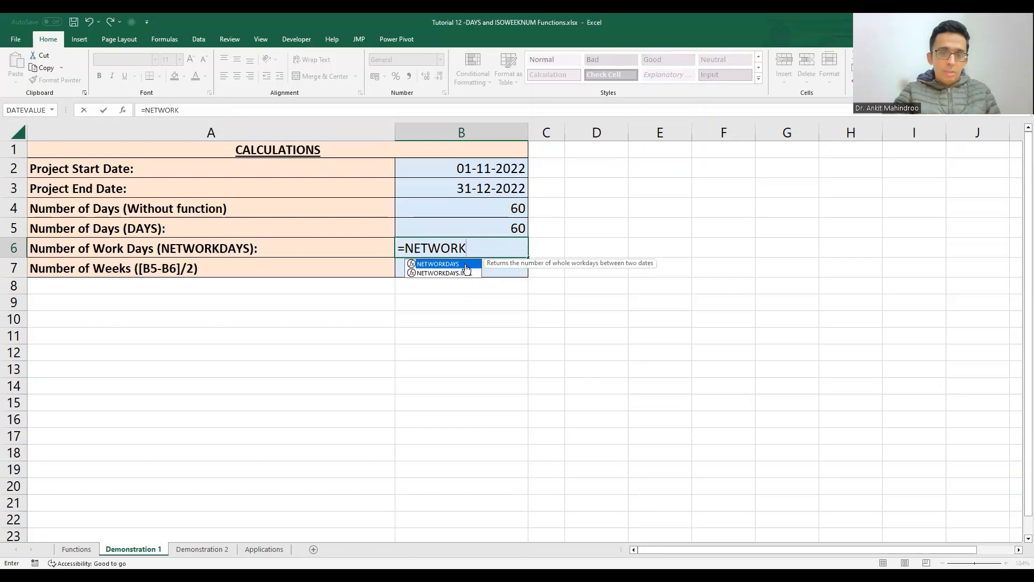
key("Tab")
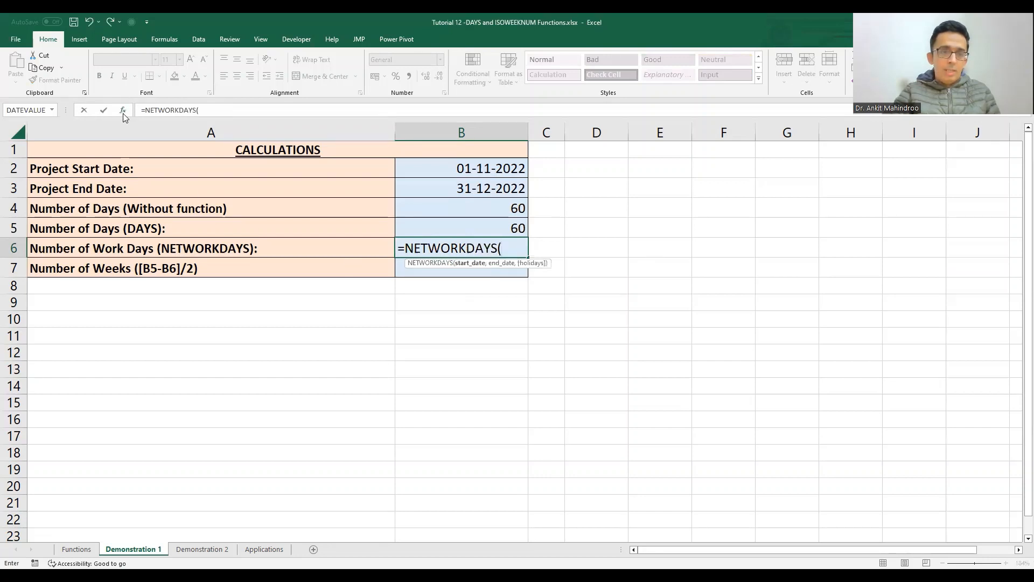
left_click(437, 167)
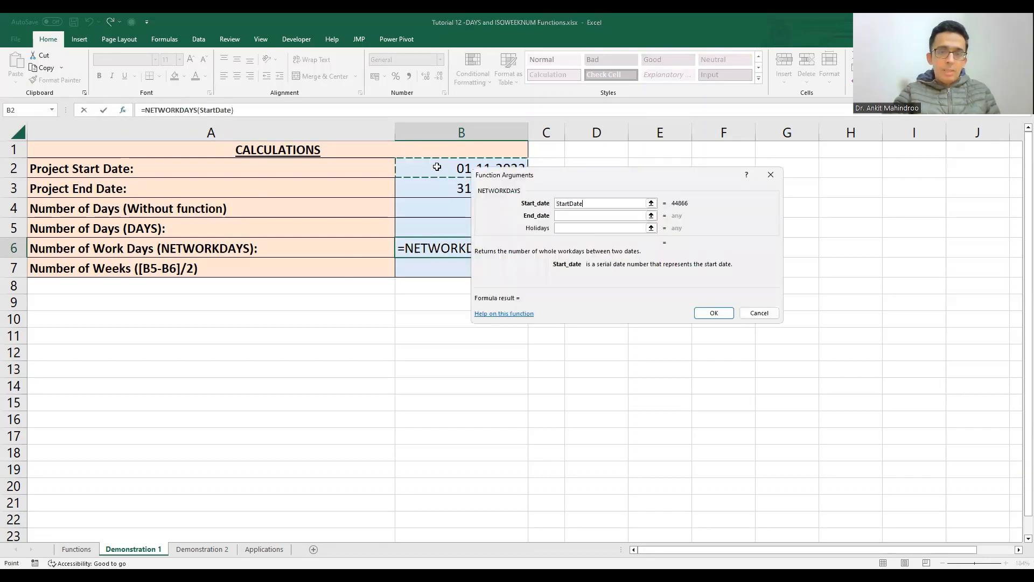
left_click(651, 217)
left_click(450, 188)
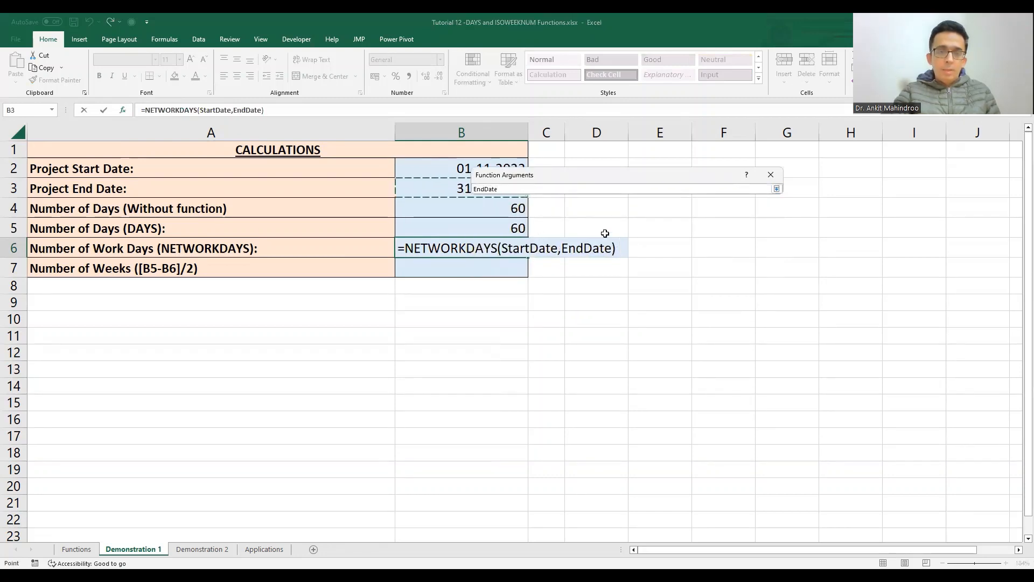
key("Return")
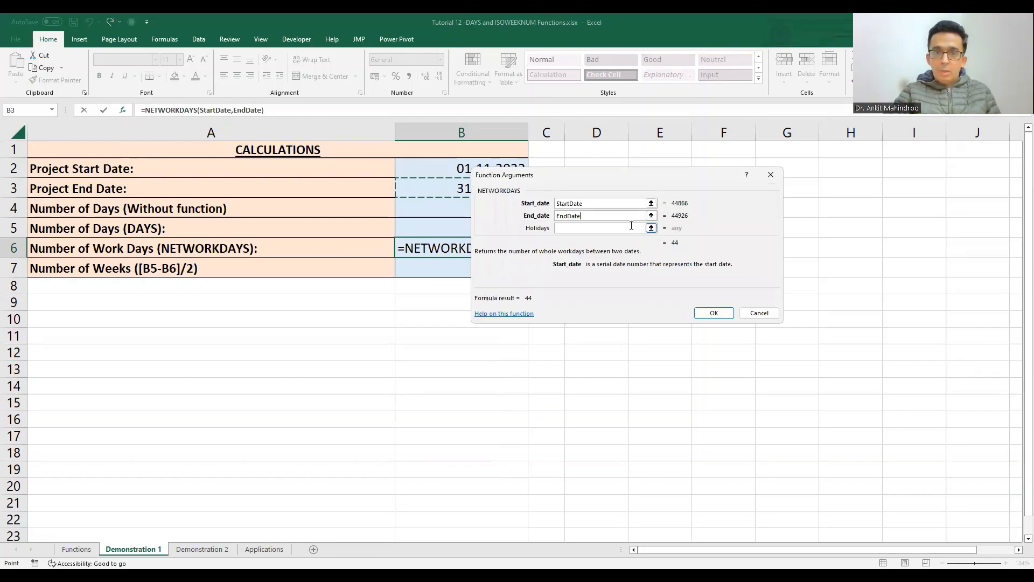
left_click(715, 313)
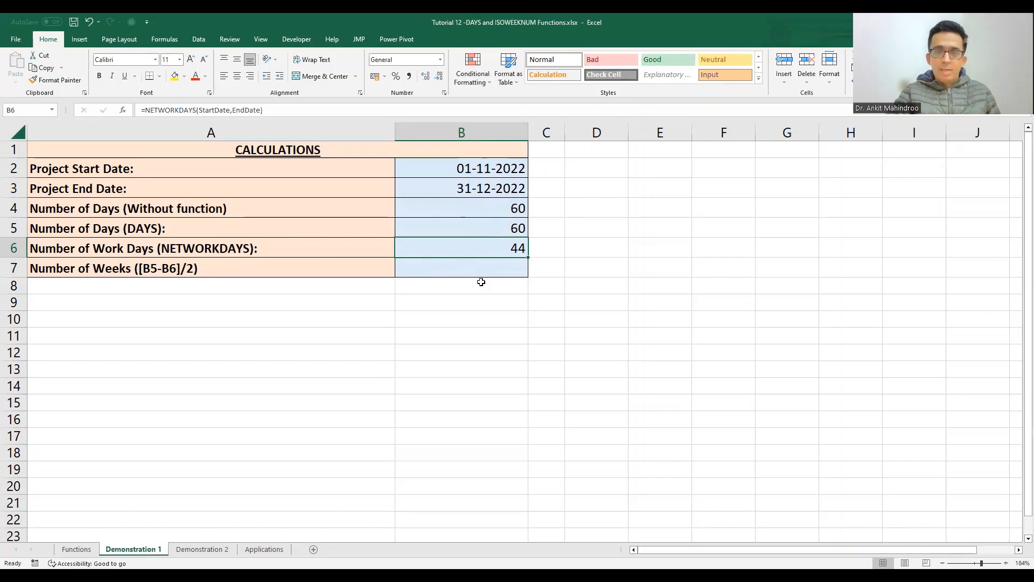
Calculate the number of weeks in B7 with the formula =(B5-B6)/2
left_click(472, 264)
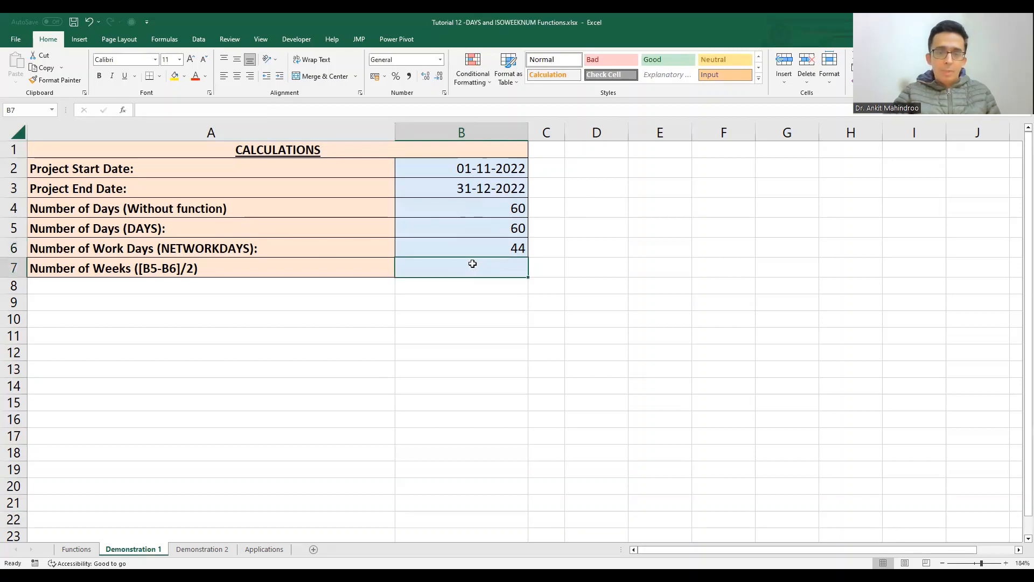
type("=")
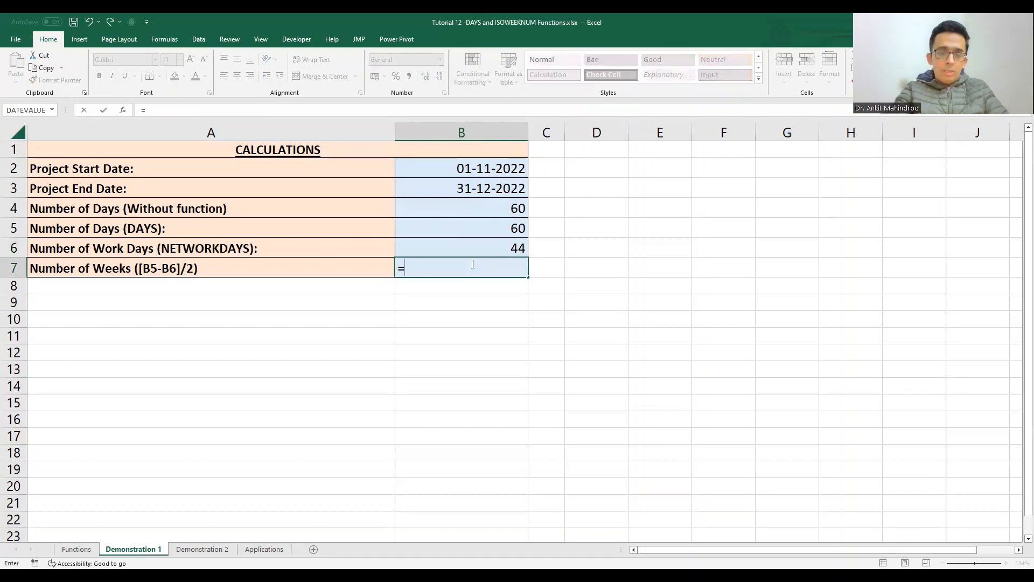
type("(")
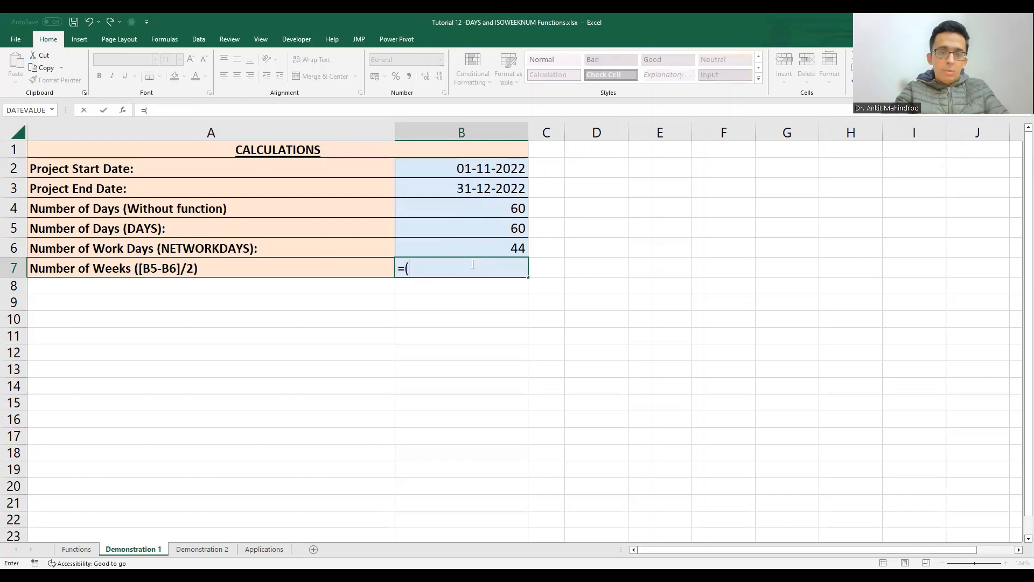
left_click(497, 223)
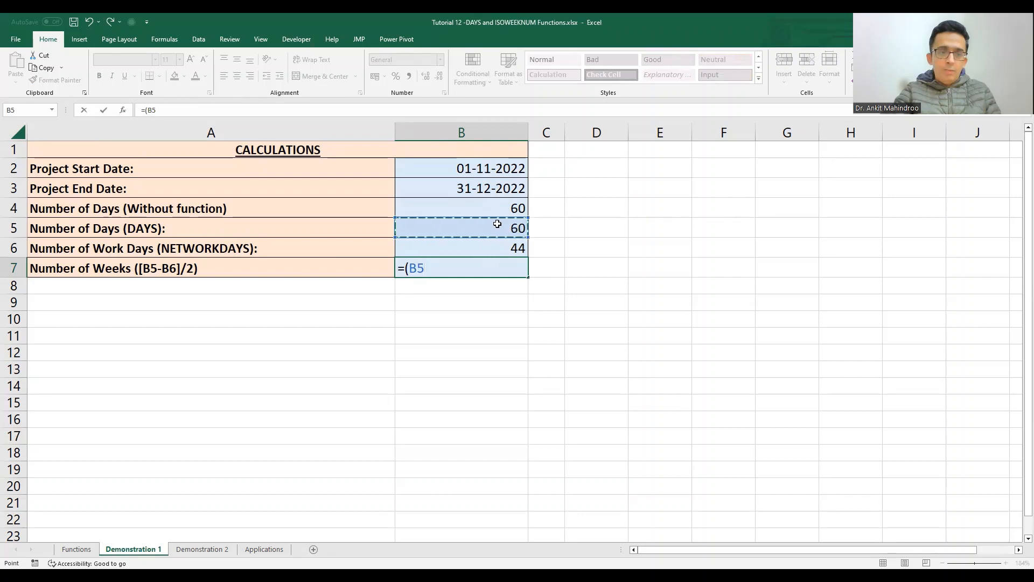
type("-")
left_click(498, 250)
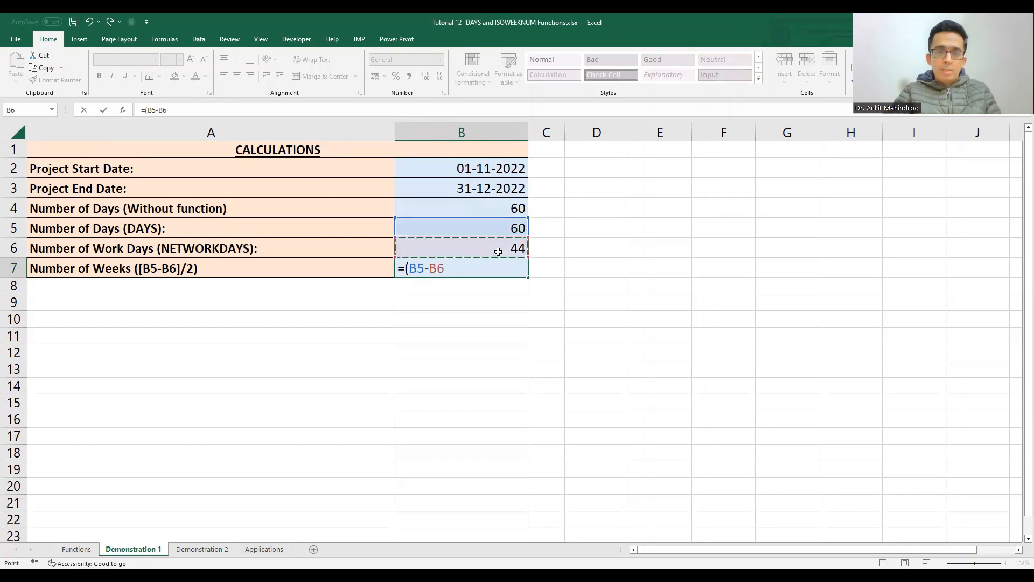
type(")/2")
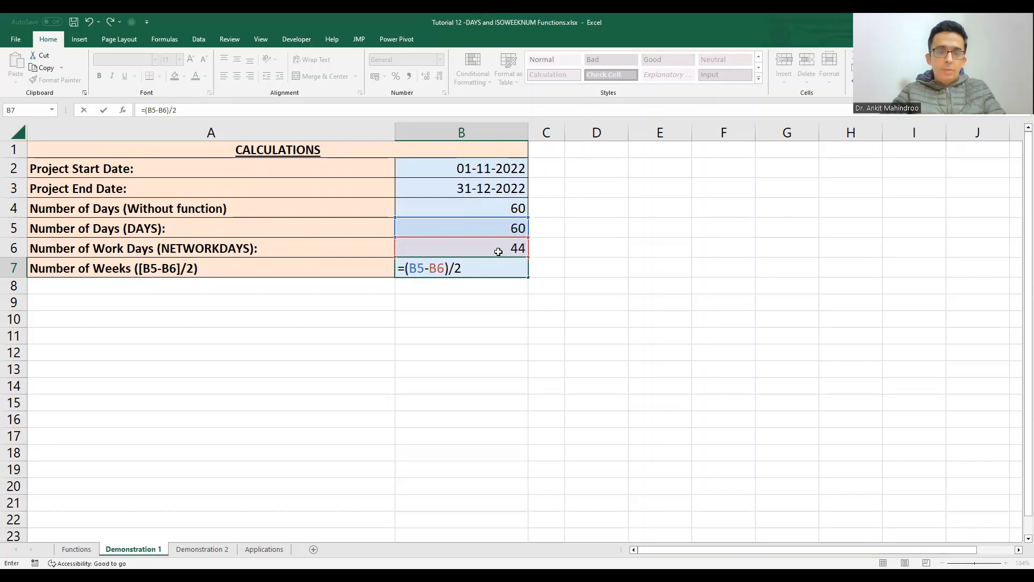
key("Return")
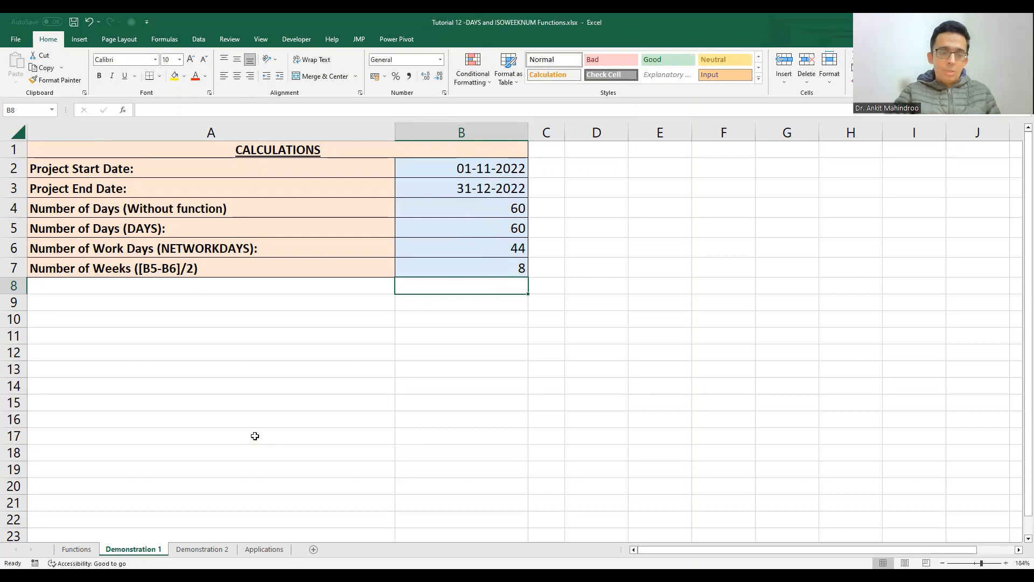
On the Demonstration 2 sheet, calculate the number of weeks elapsed for Phase I in C4 with ISOWEEKNUM of B4
left_click(194, 550)
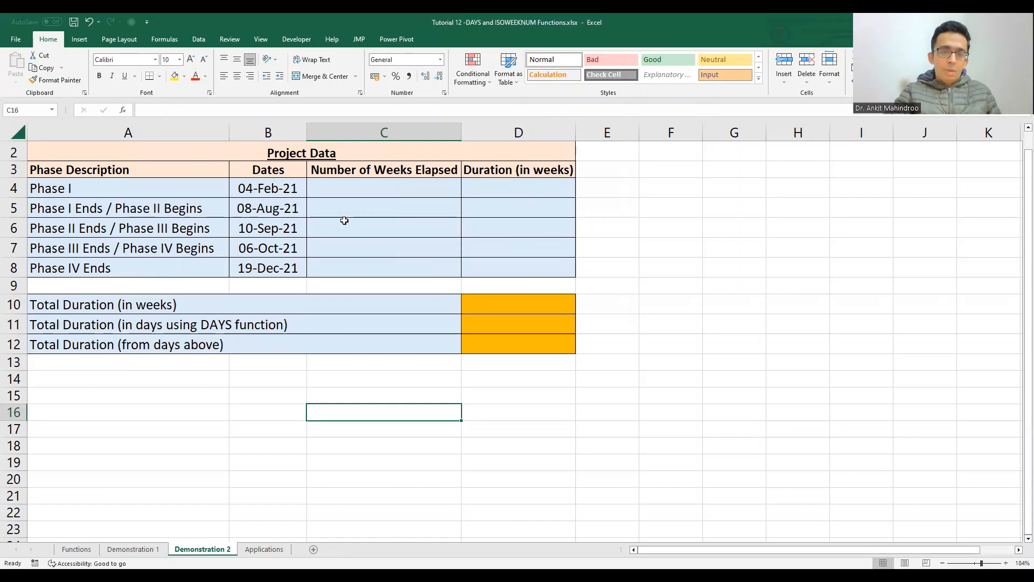
left_click(394, 194)
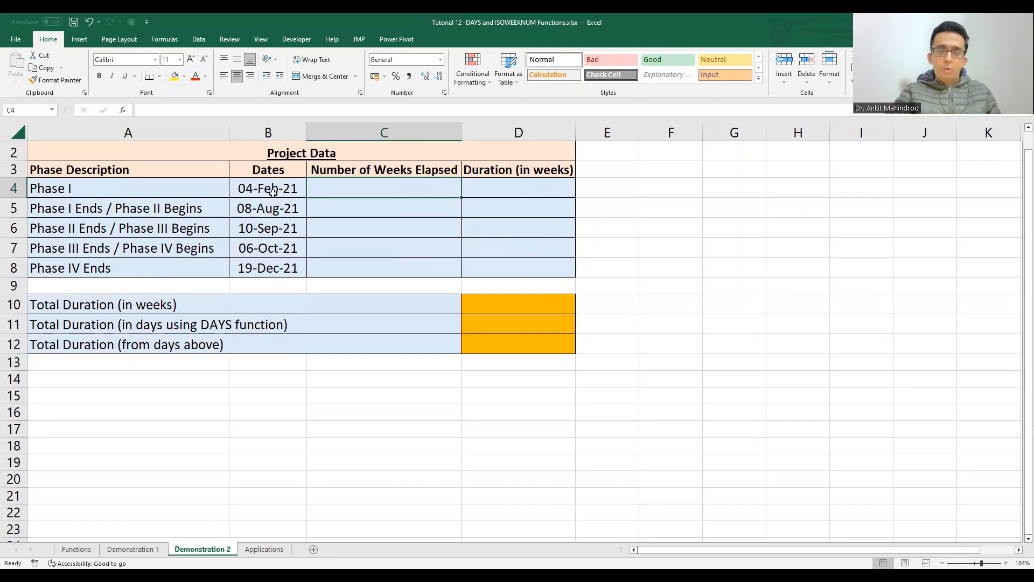
double_click(402, 197)
type("=")
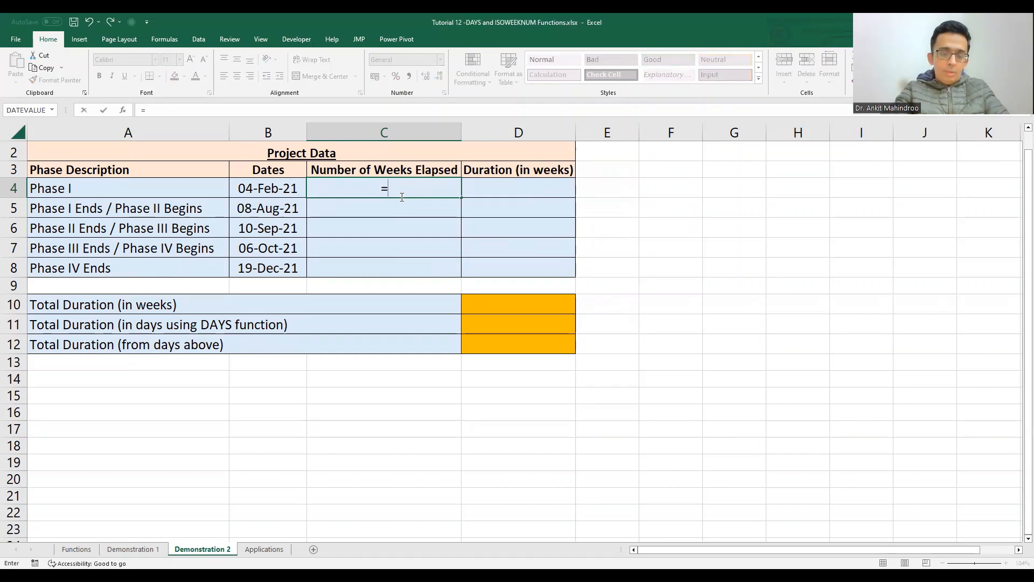
type("ISO")
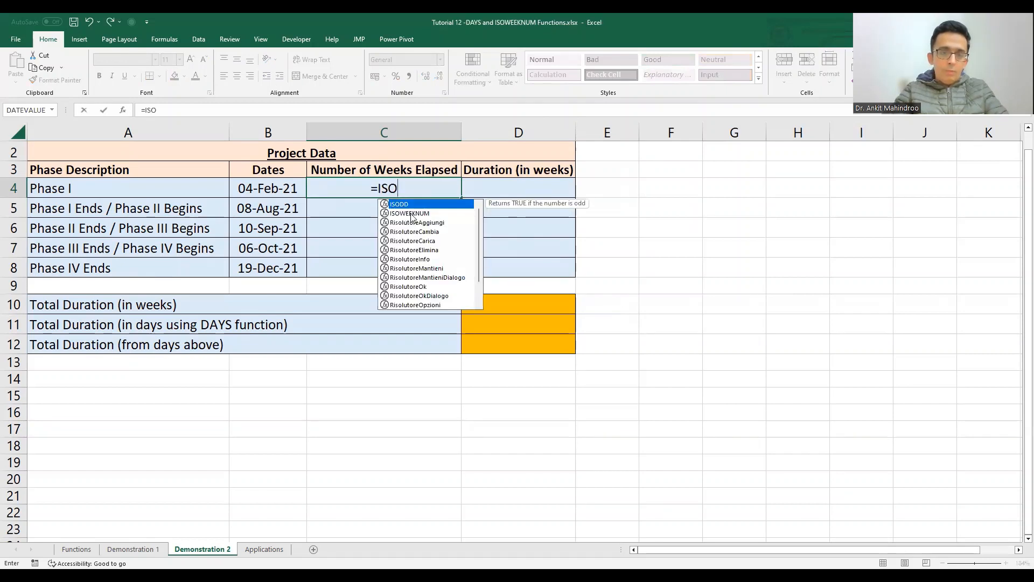
double_click(411, 214)
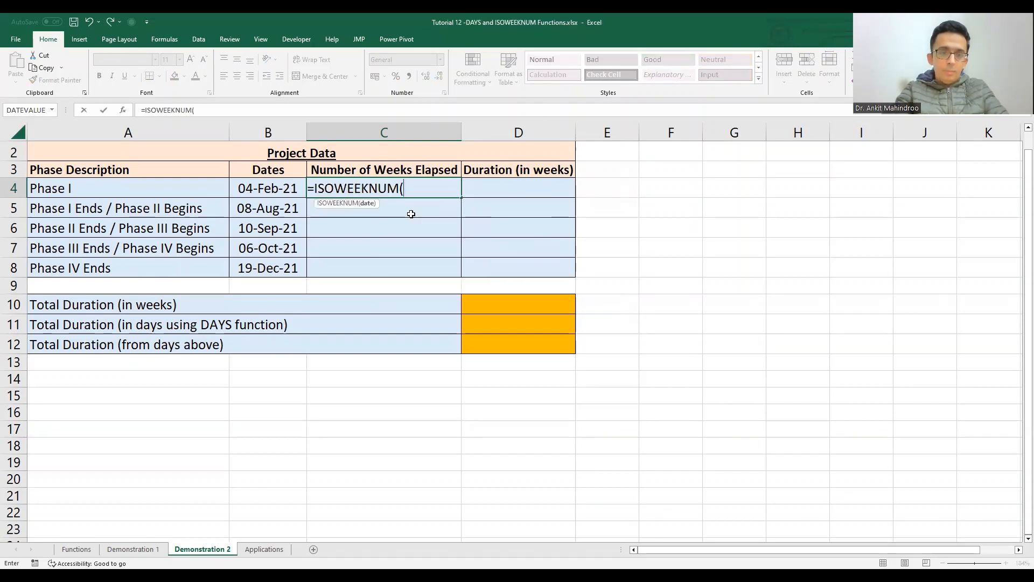
type("(")
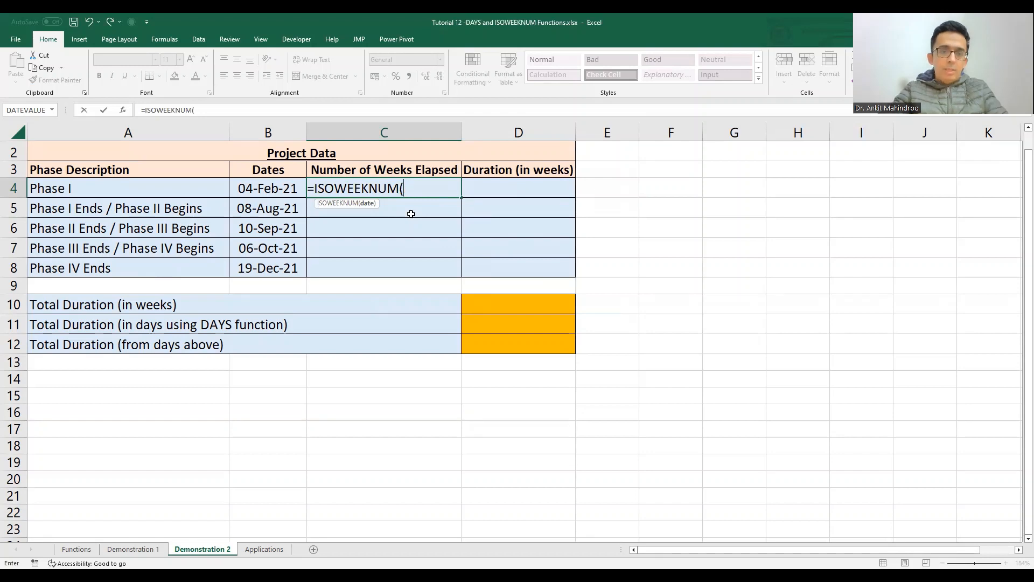
left_click(251, 191)
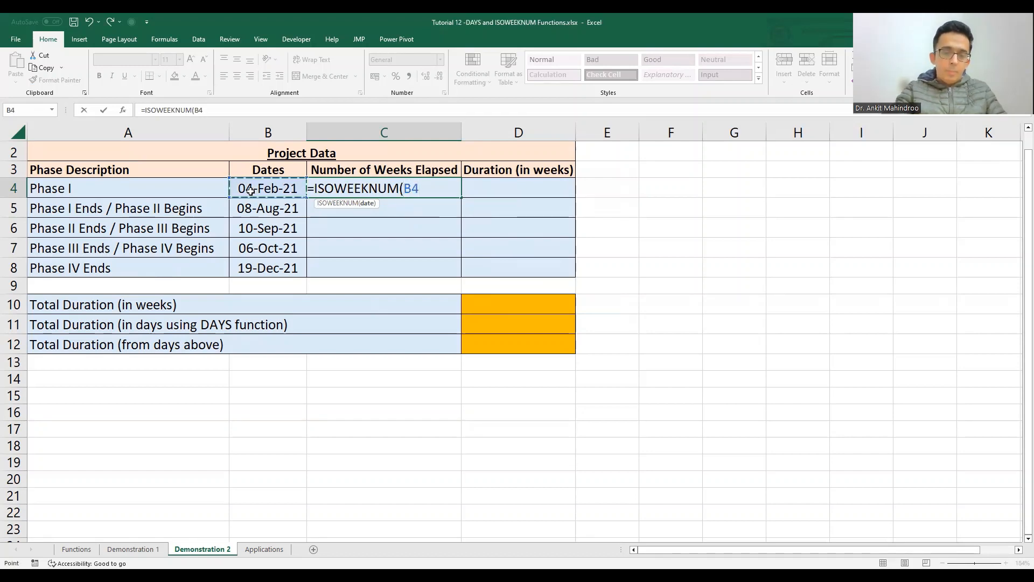
type(")")
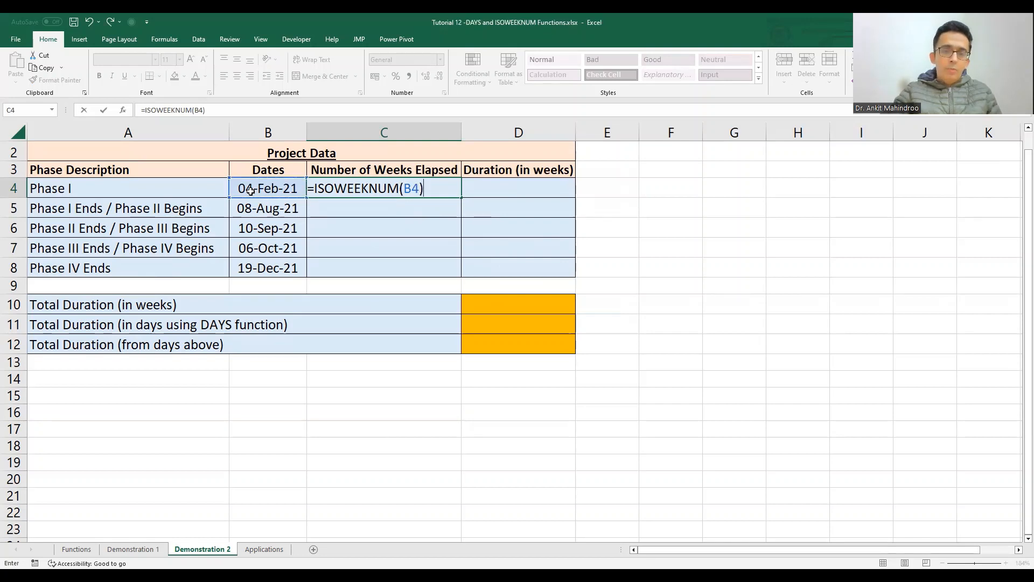
key("Return")
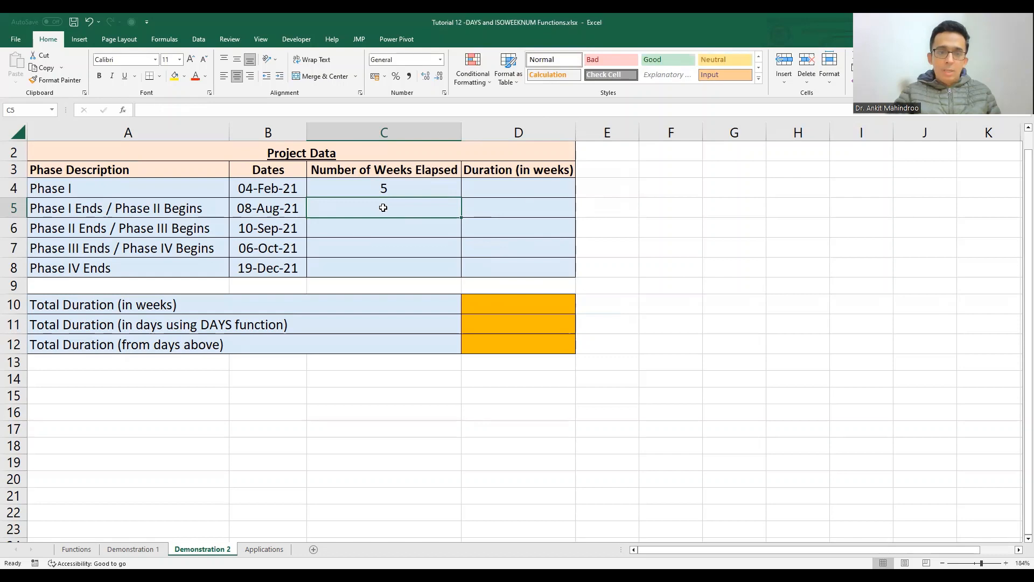
left_click(276, 209)
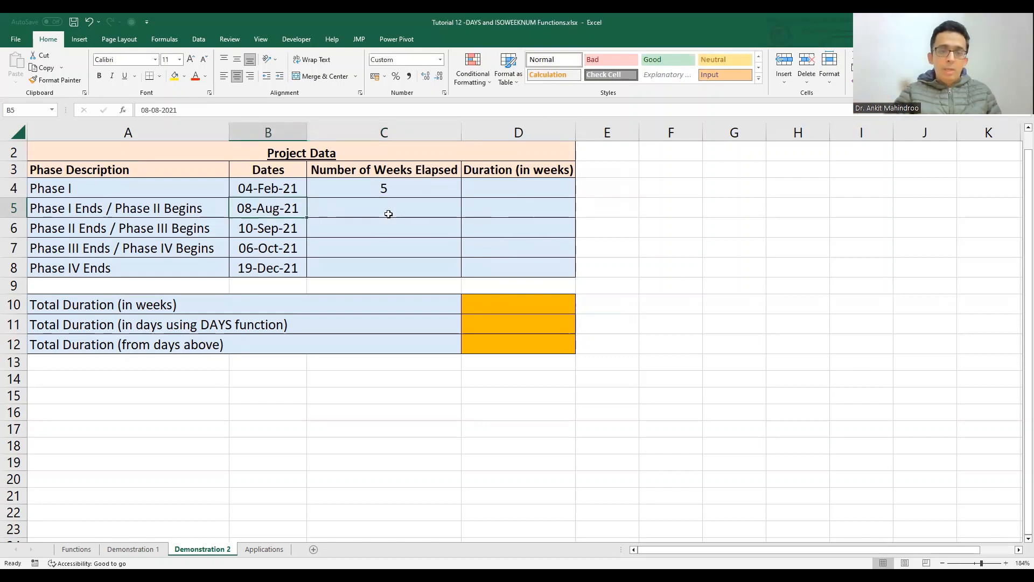
type("=")
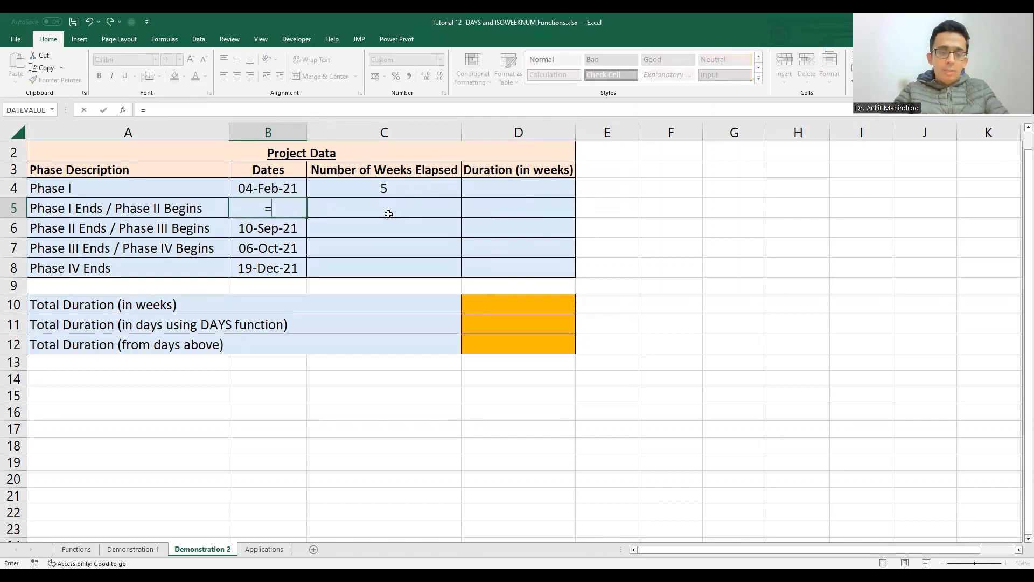
key("Escape")
Calculate the number of weeks elapsed in C5 with ISOWEEKNUM of B5, and fill the formula down to C8
left_click(388, 214)
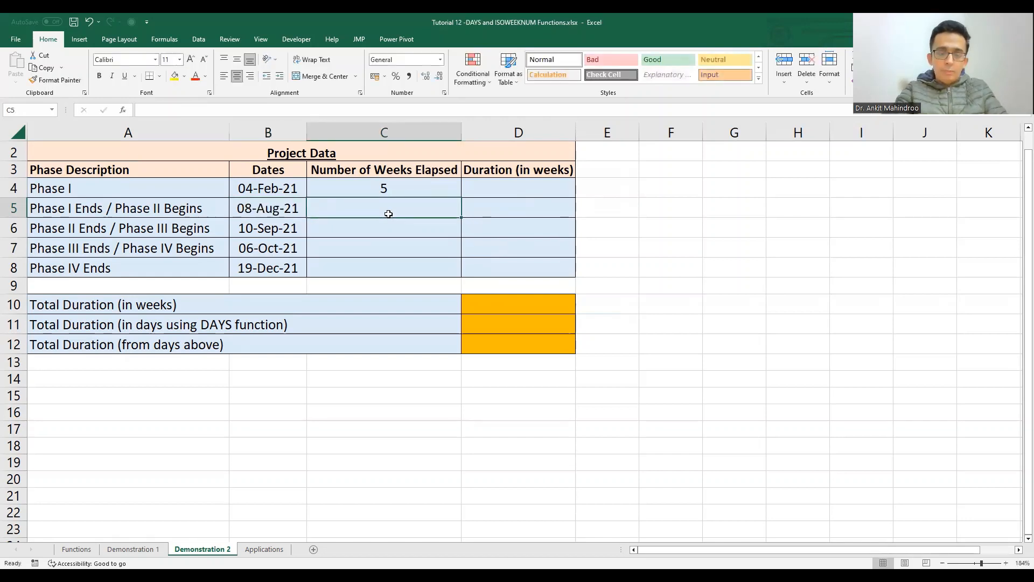
type("ISO")
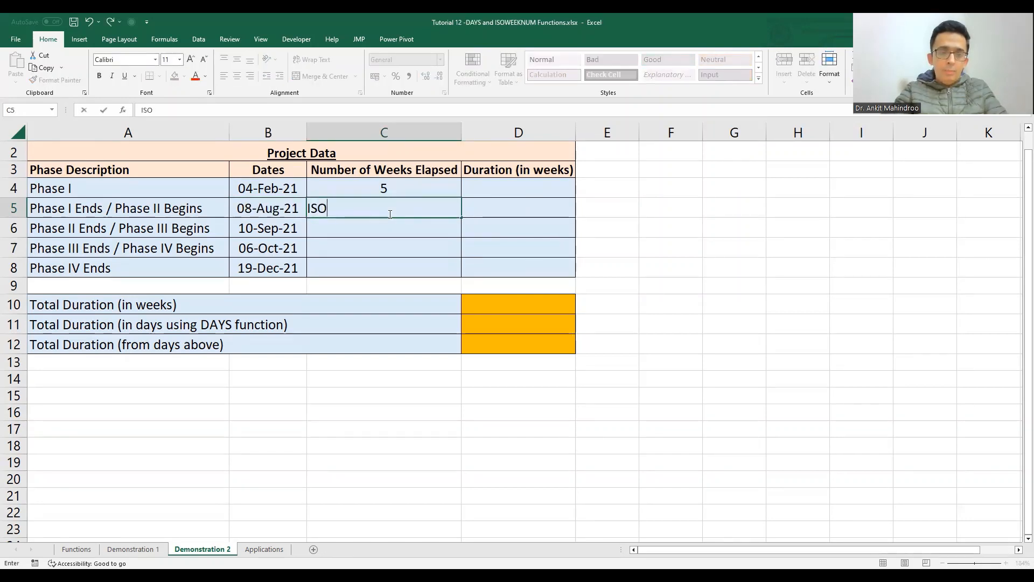
key("BackSpace")
key("BackSpace")
type("=")
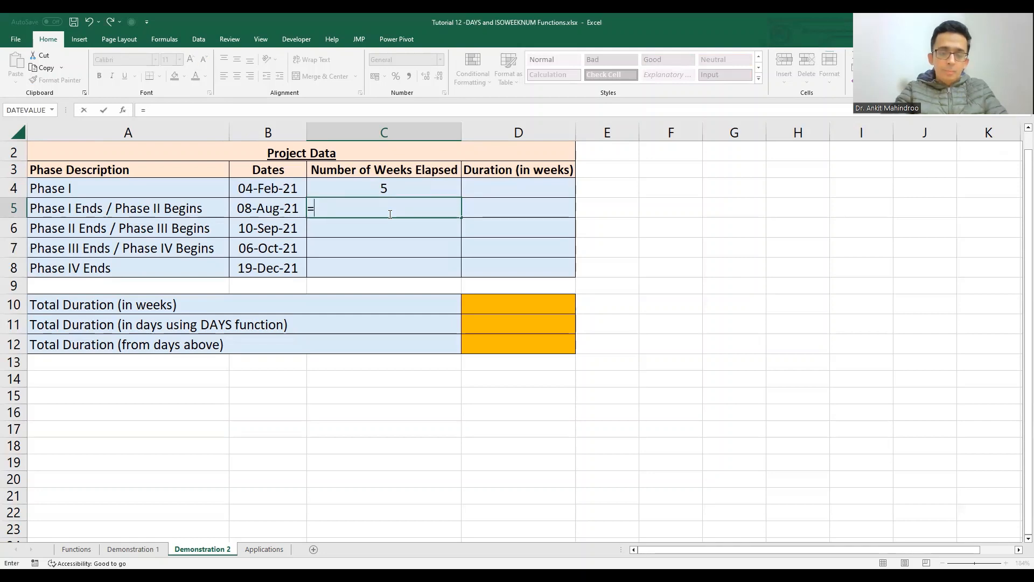
type("ISOWEEKNUM")
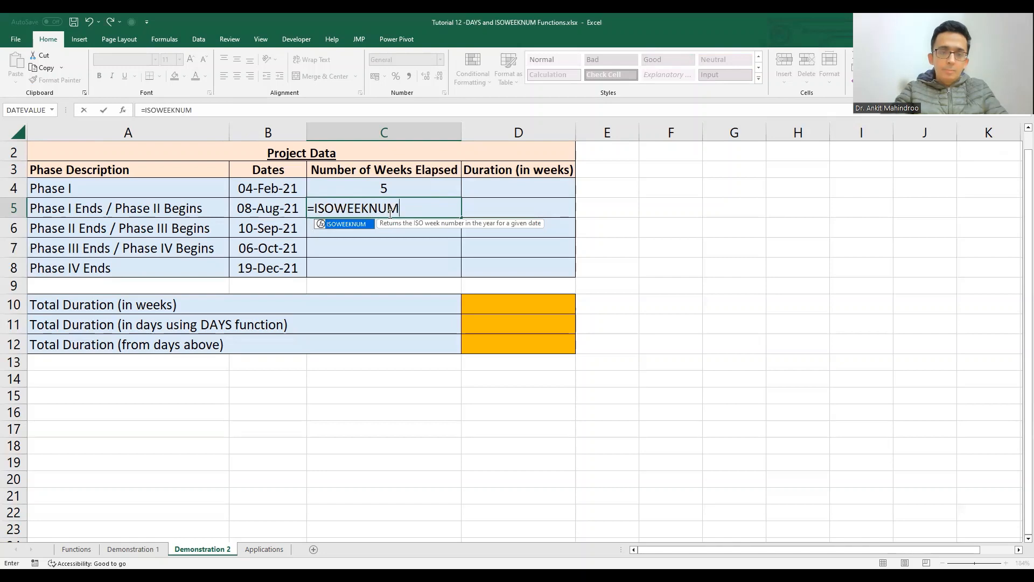
type("(")
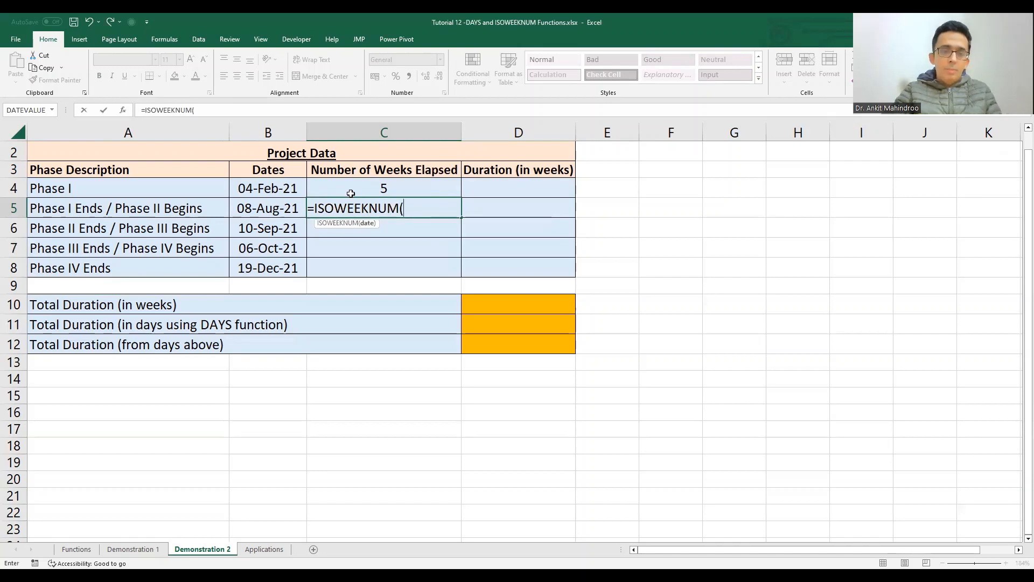
left_click(251, 209)
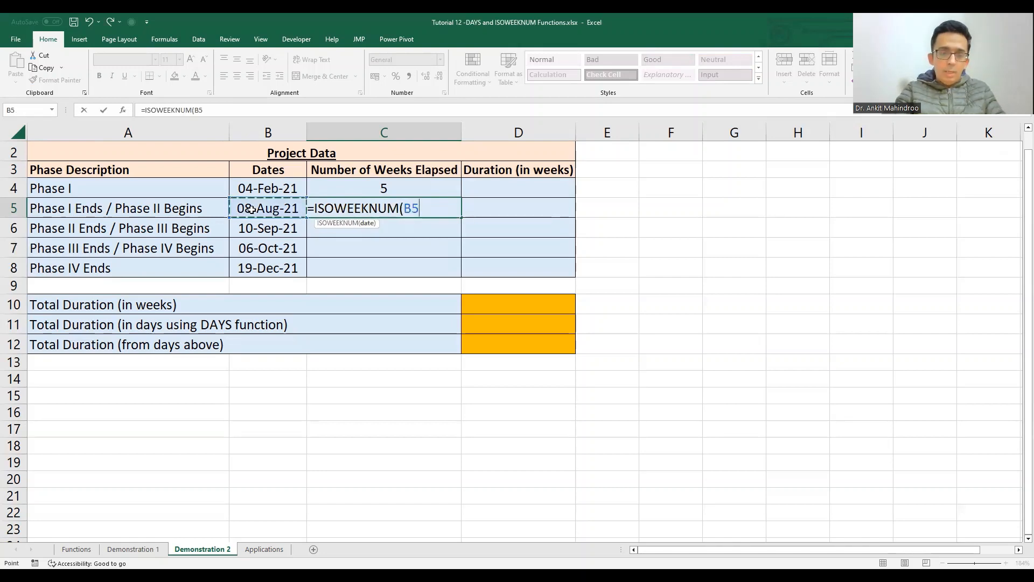
type(")")
key("Return")
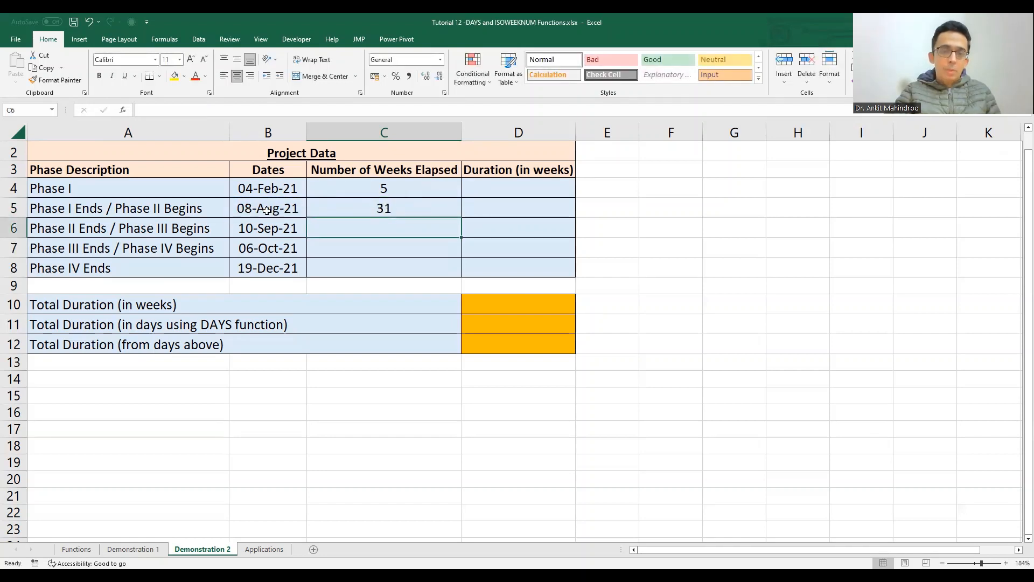
left_click(442, 209)
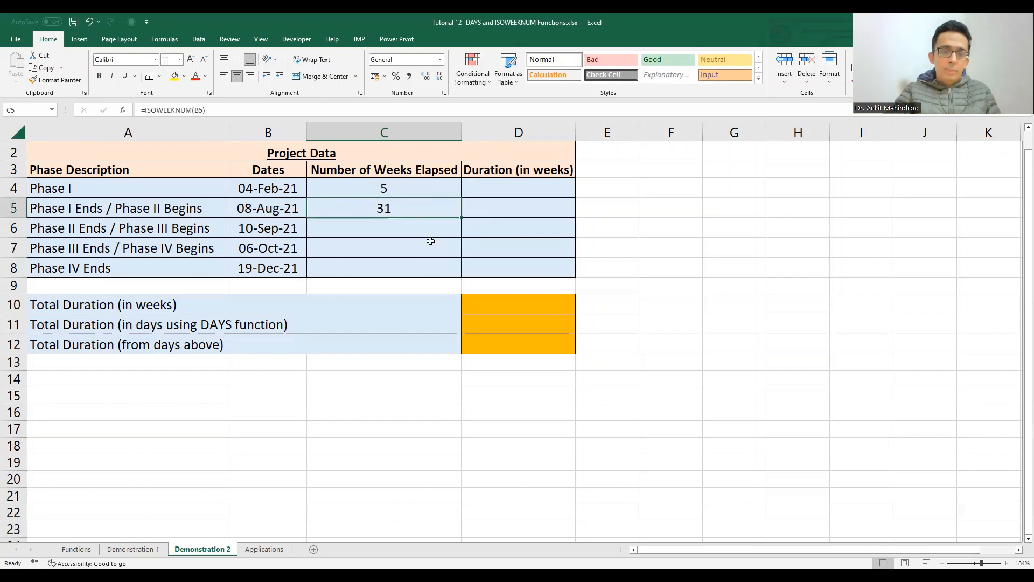
double_click(463, 218)
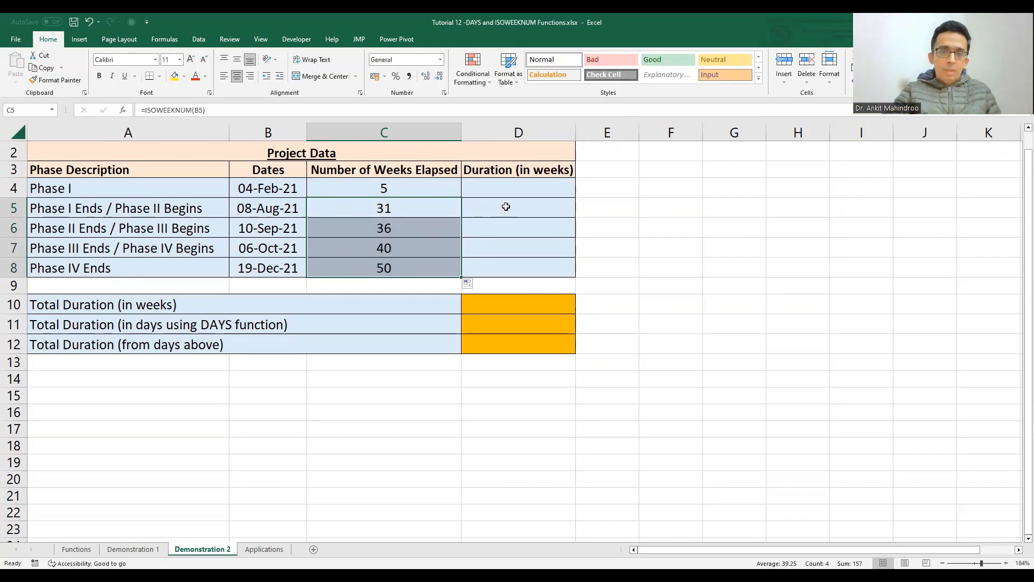
left_click(515, 182)
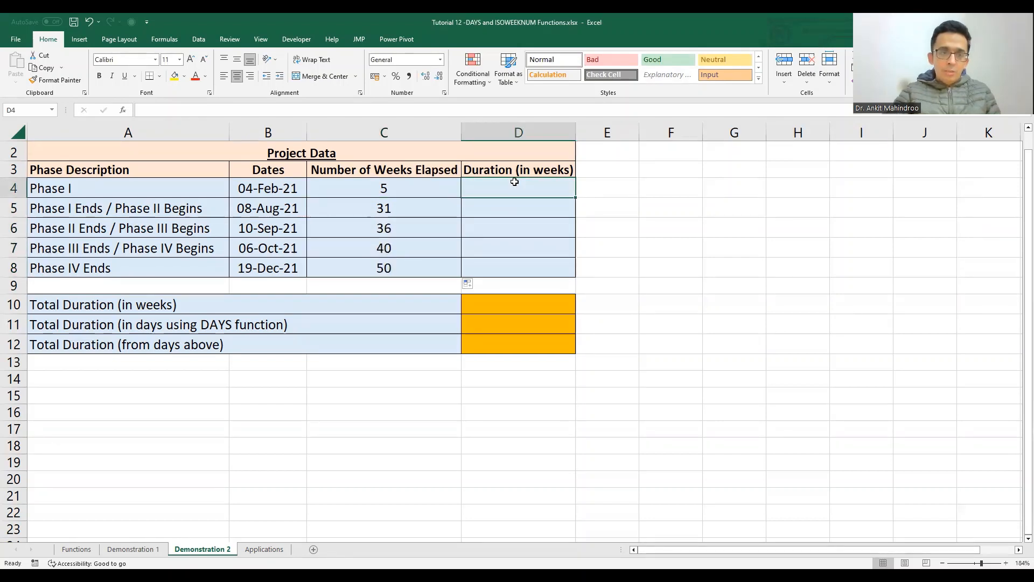
left_click(281, 187)
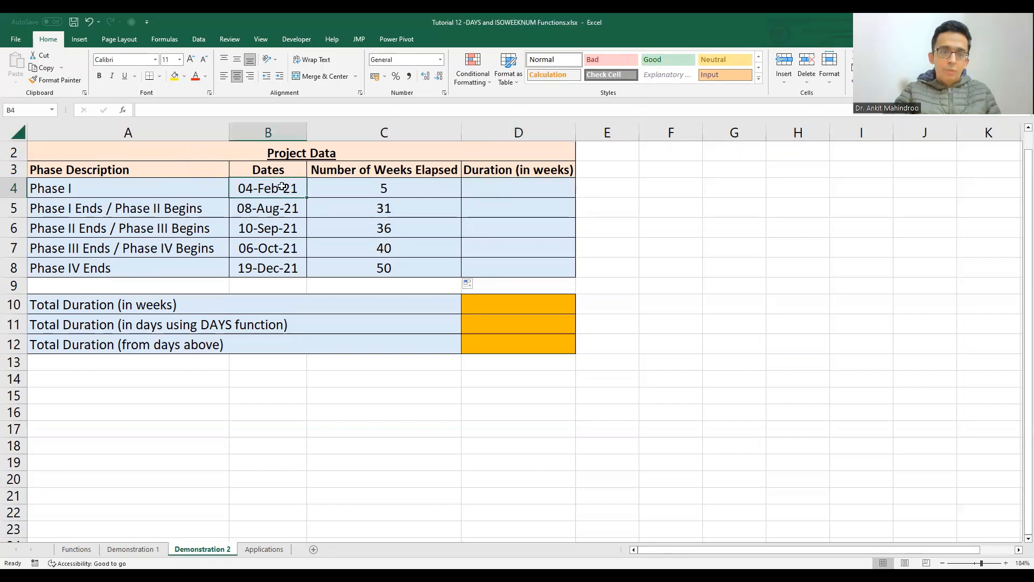
left_click(276, 211)
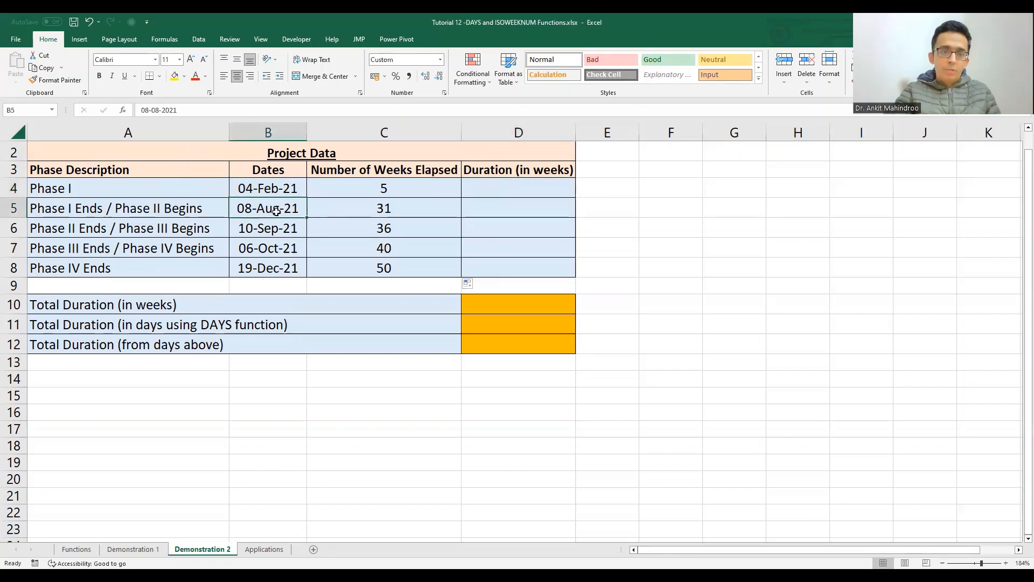
left_click(510, 187)
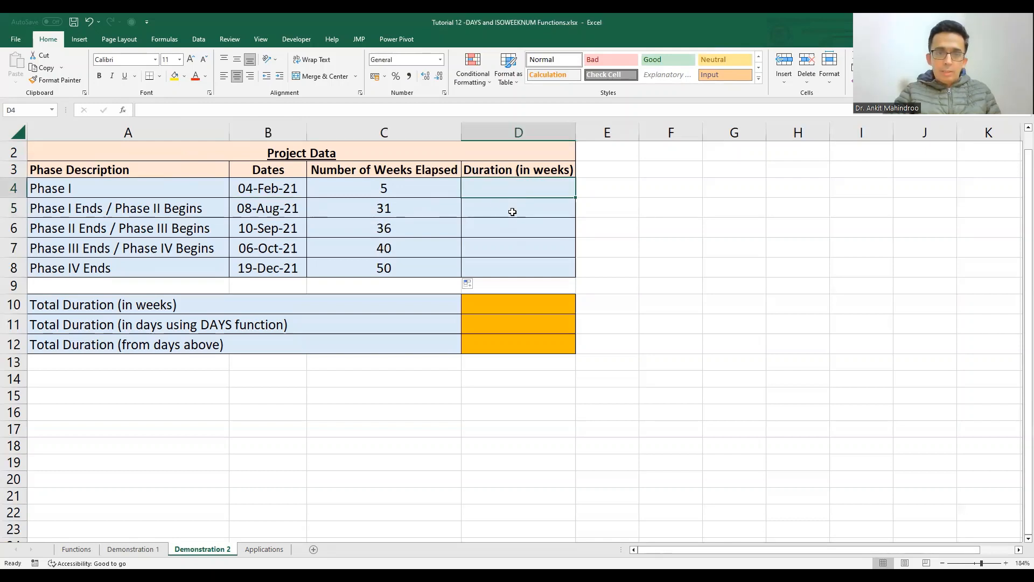
left_click(513, 212)
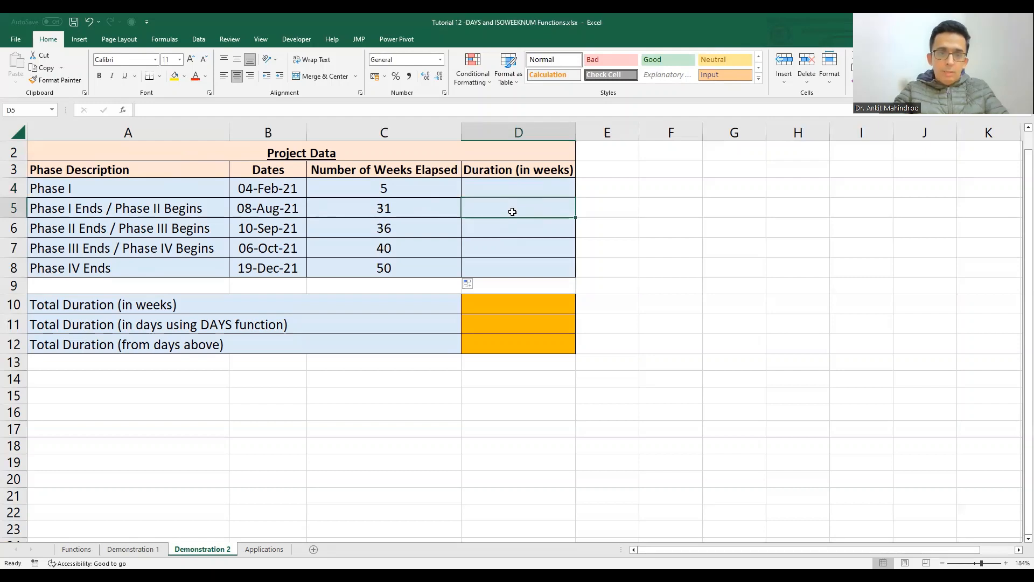
left_click(4, 211)
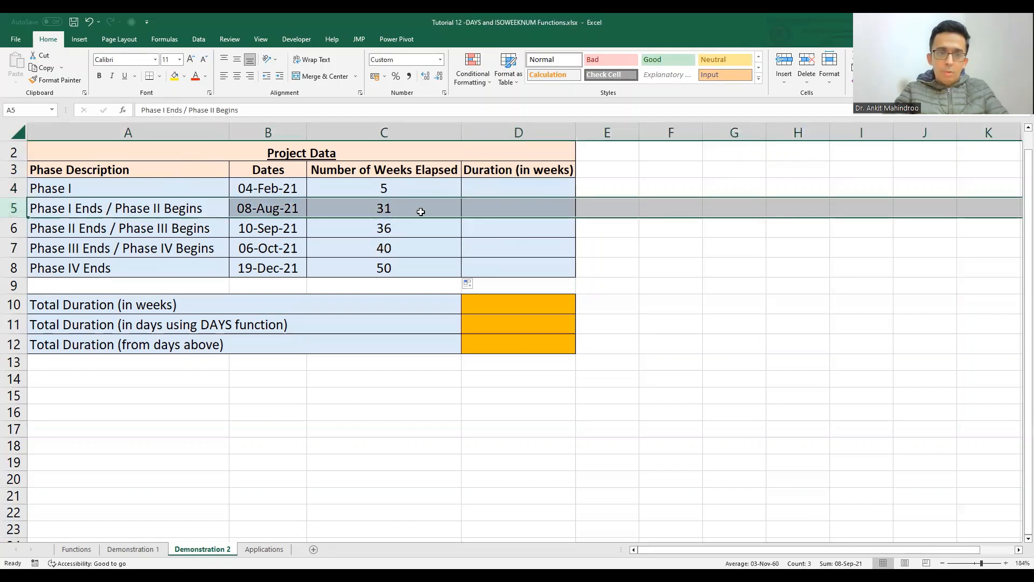
Calculate the Phase I duration in weeks in D5 with the formula =C5-C4
left_click(537, 204)
type("=")
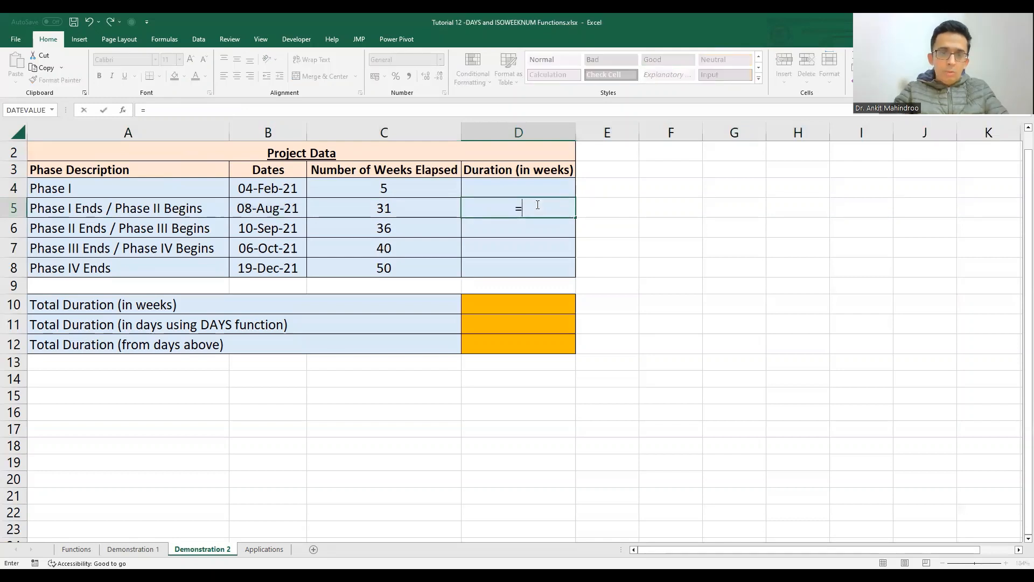
left_click(398, 207)
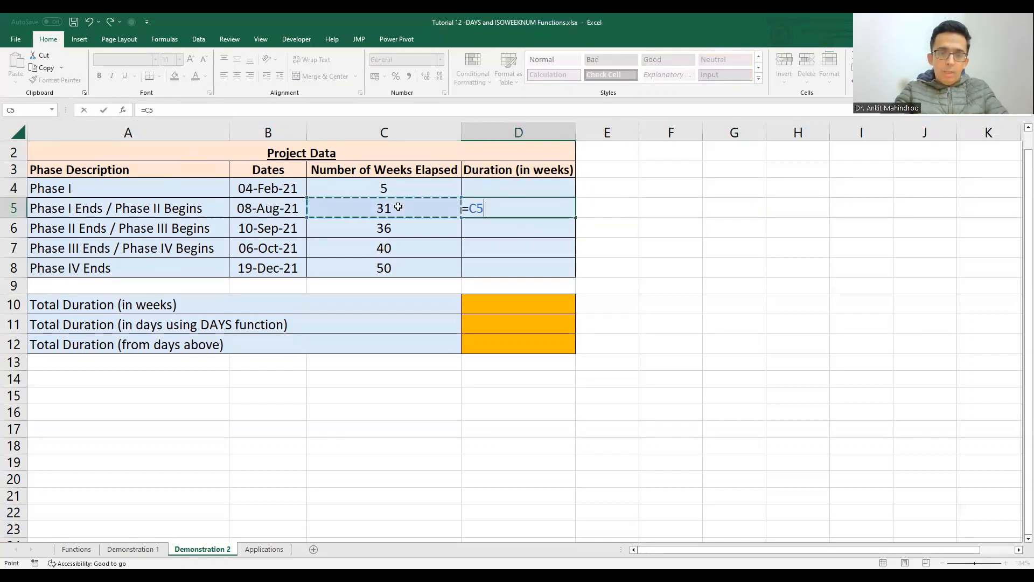
type("-")
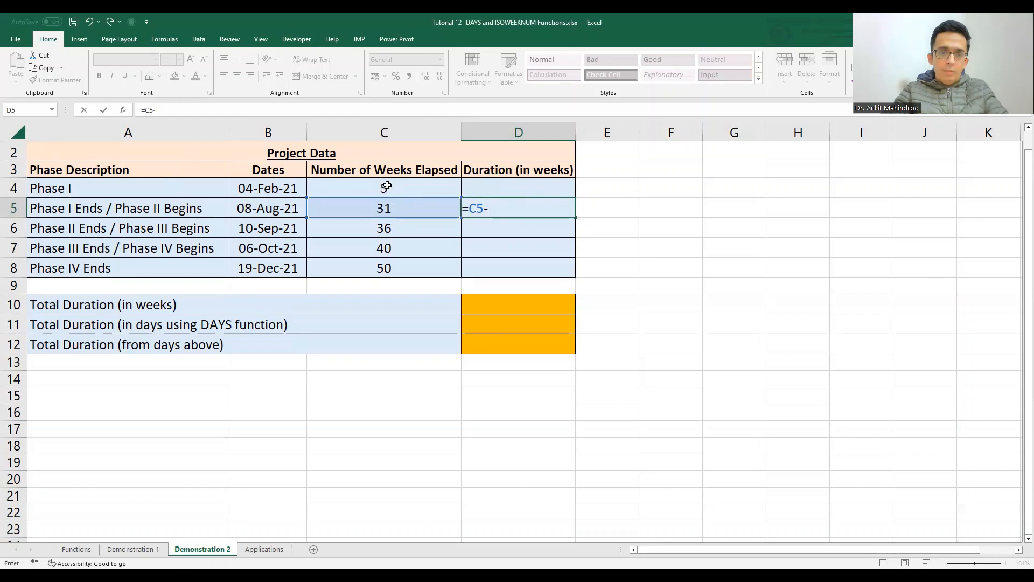
left_click(387, 186)
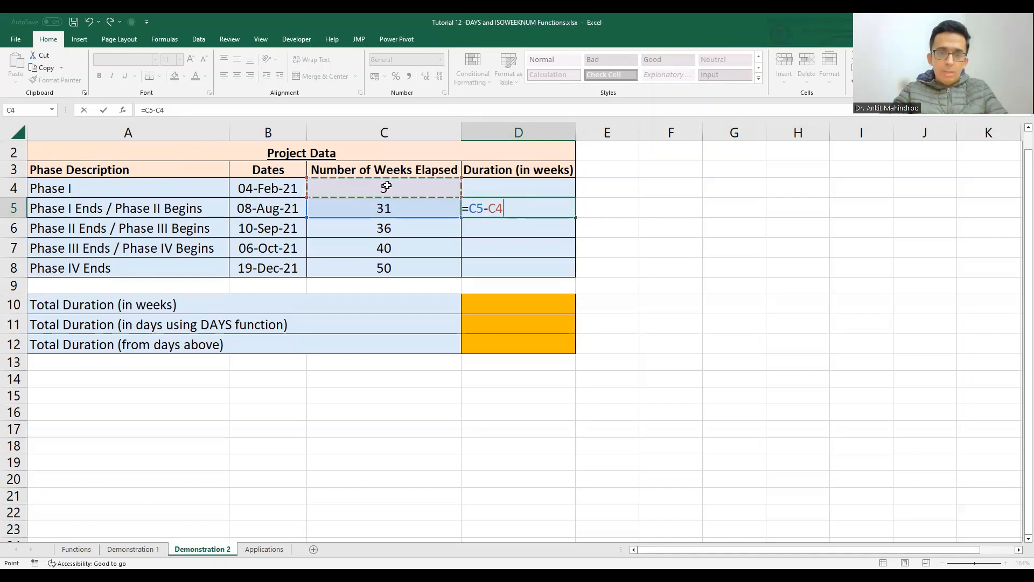
key("Return")
Enter NA as the duration in D4, in the Phase I start row
left_click(531, 187)
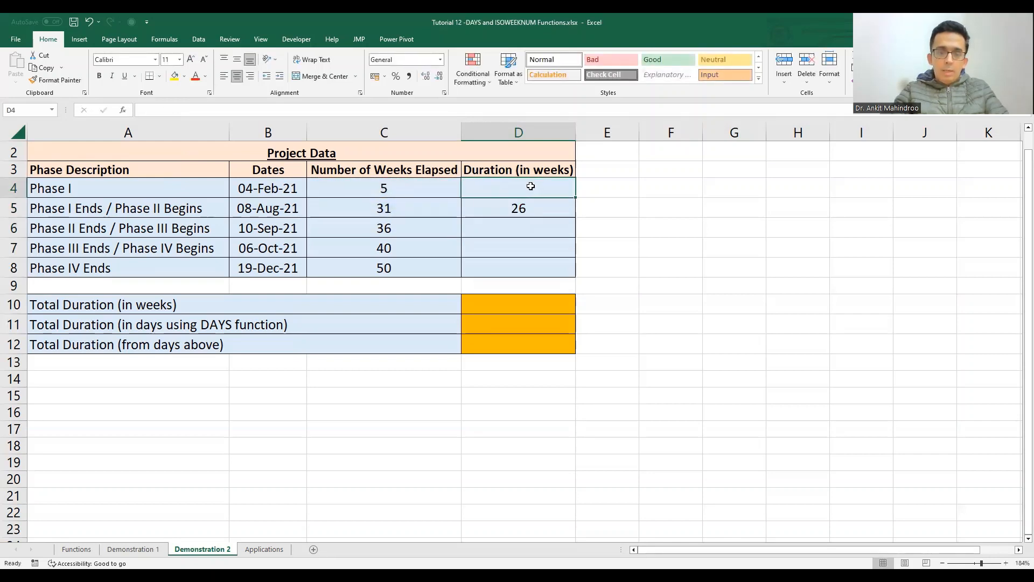
type("NA")
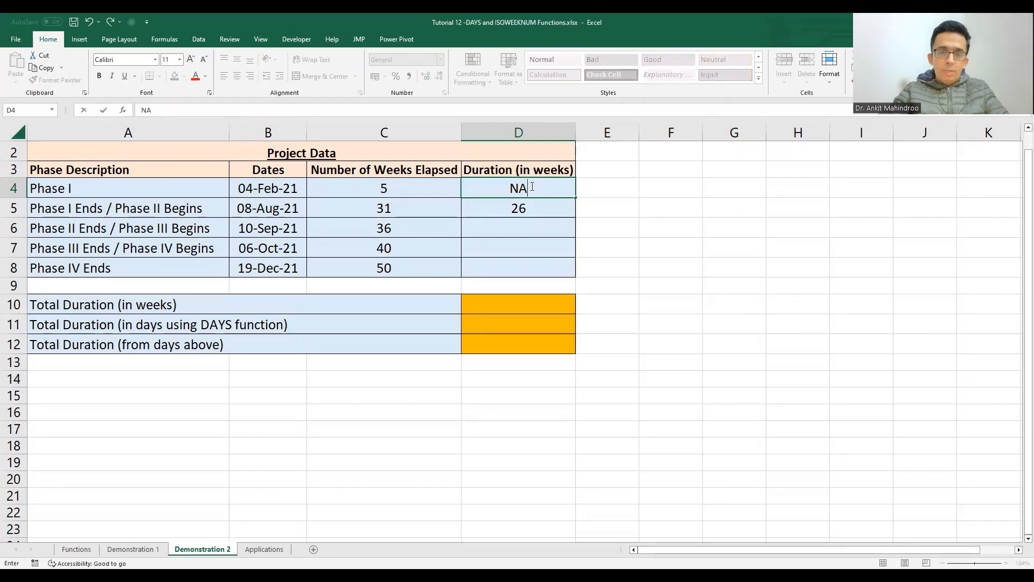
key("Return")
Calculate the Phase II duration in weeks in D6 with the formula =C6-C5, and fill it down to D8
key("Return")
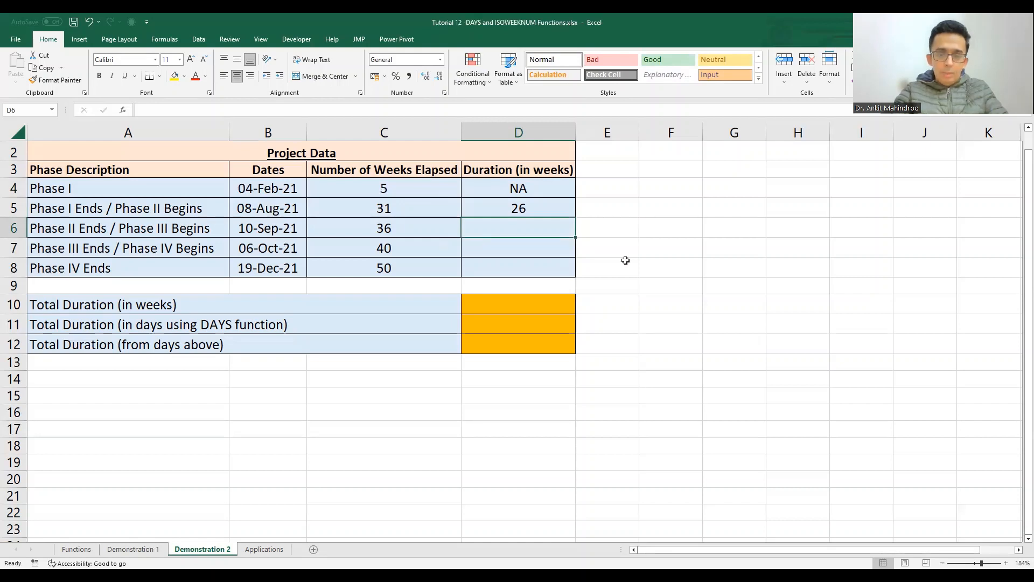
type("=")
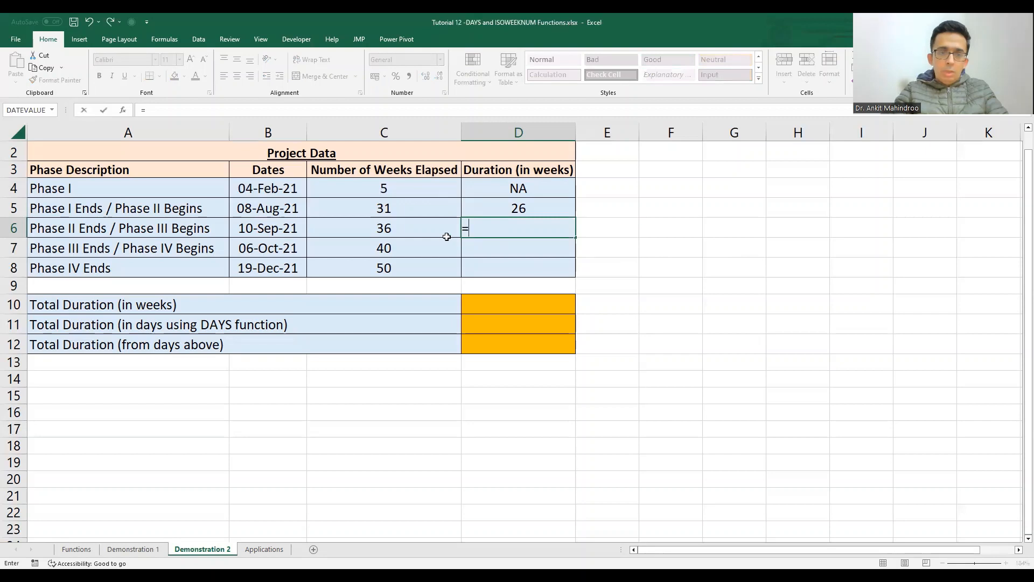
left_click(425, 228)
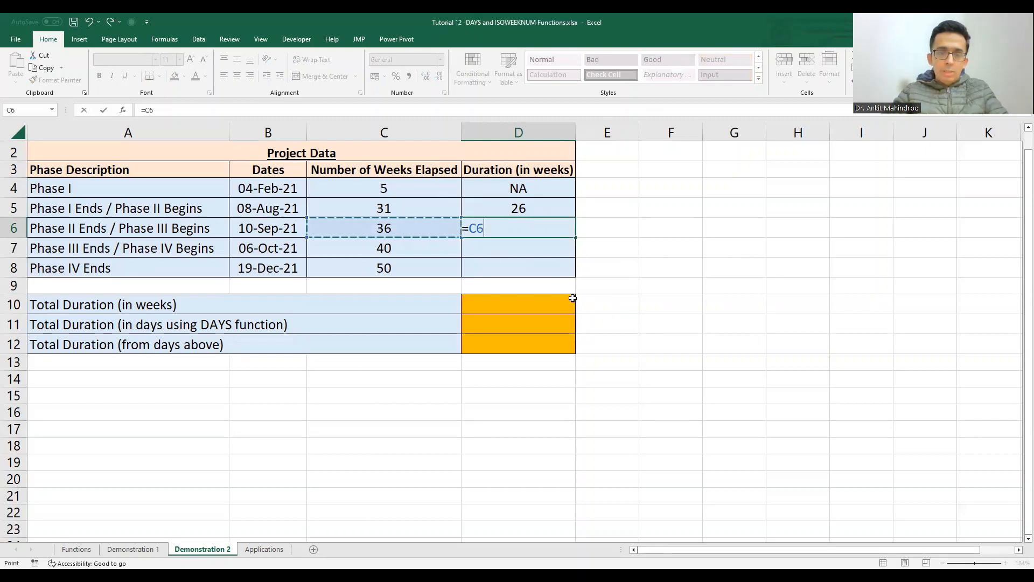
type("-")
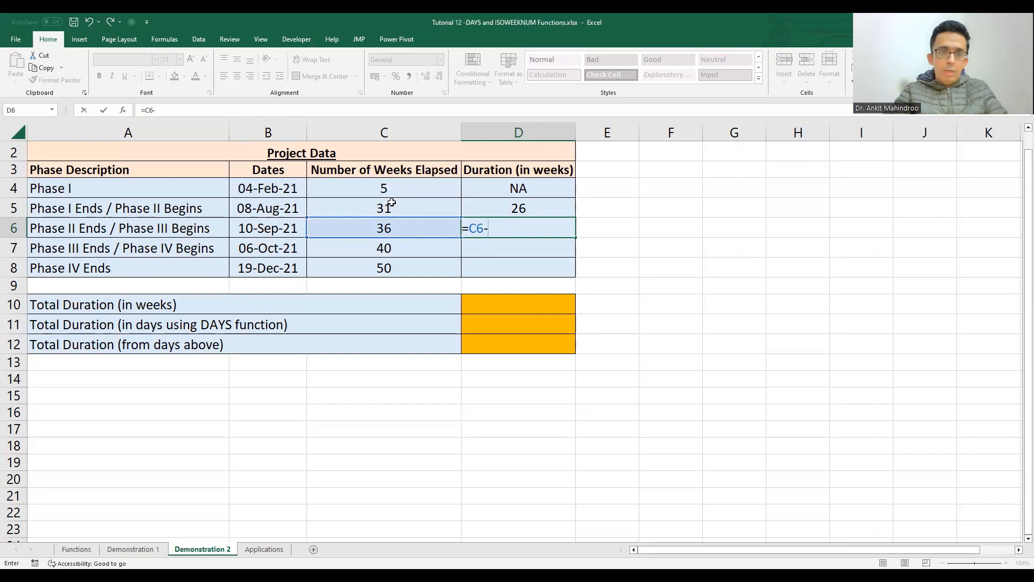
left_click(392, 203)
key("Return")
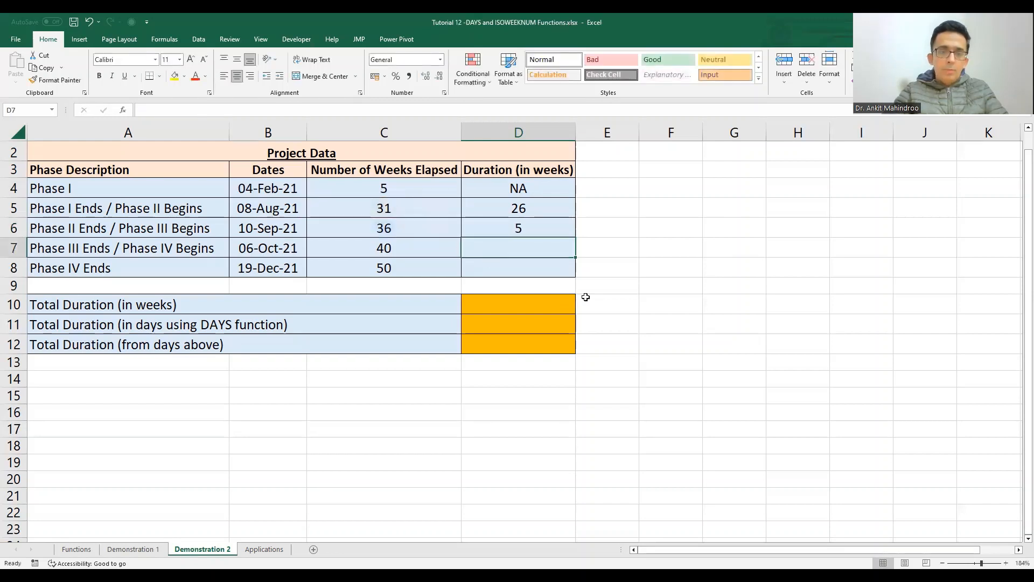
left_click(540, 228)
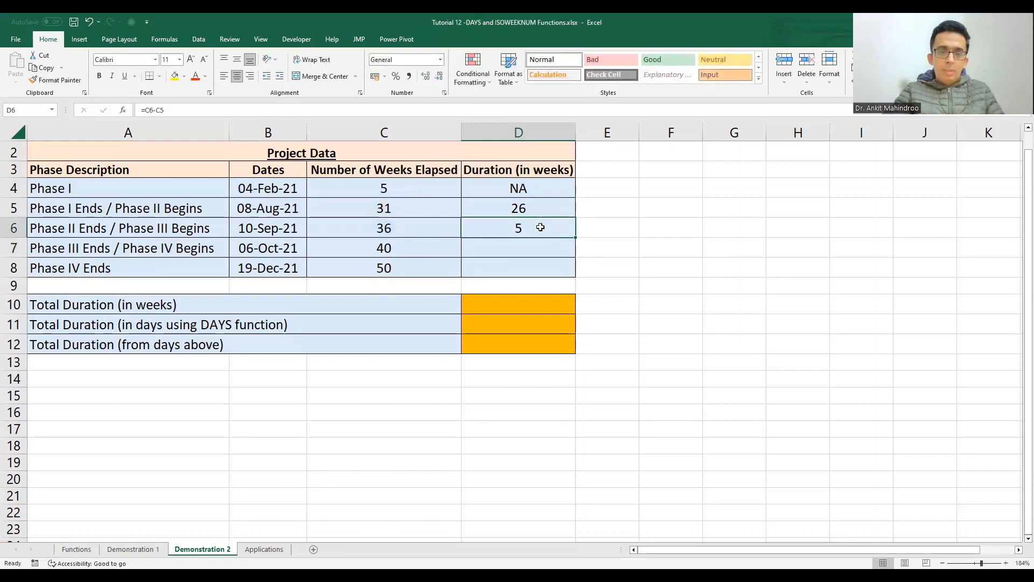
left_click_drag(575, 238, 572, 271)
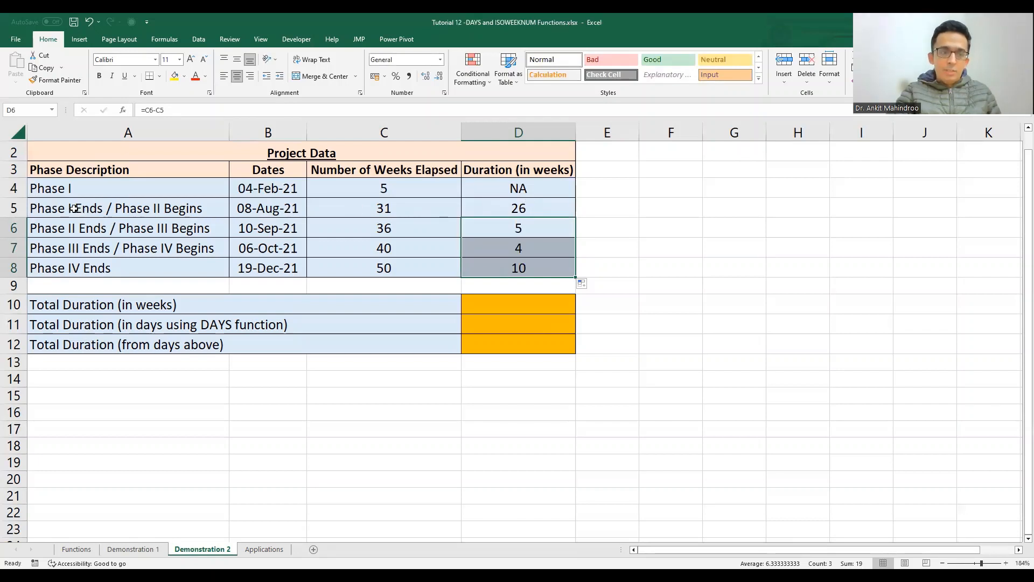
left_click(103, 267)
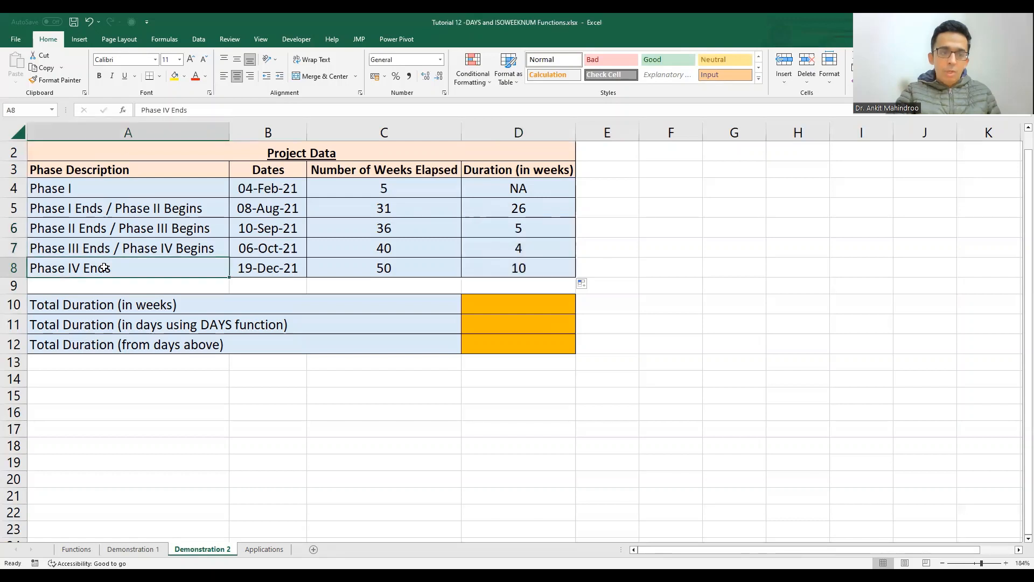
Calculate the total duration in weeks in D10 with the formula =SUM(D5:D8)
left_click(531, 300)
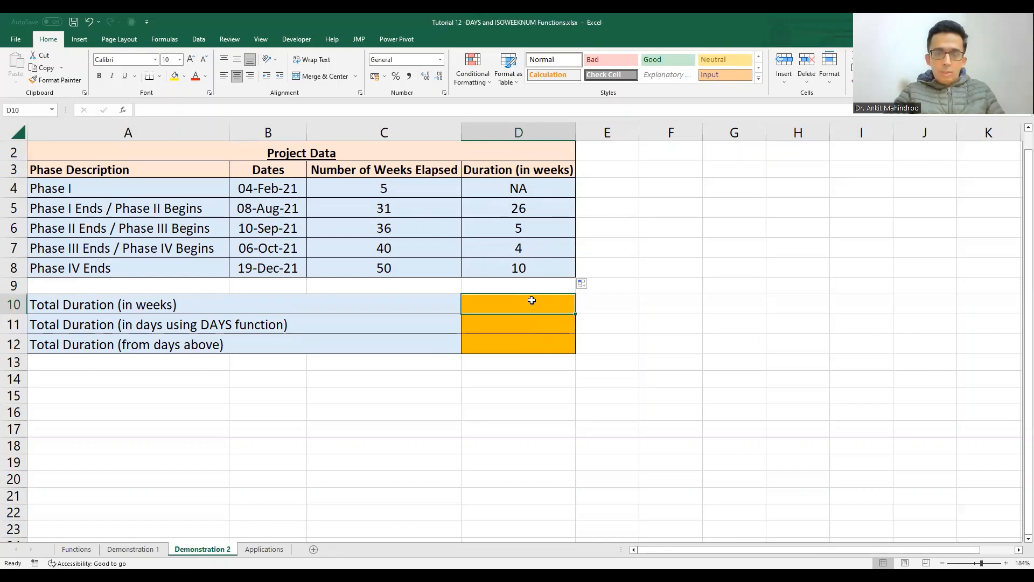
type("=S")
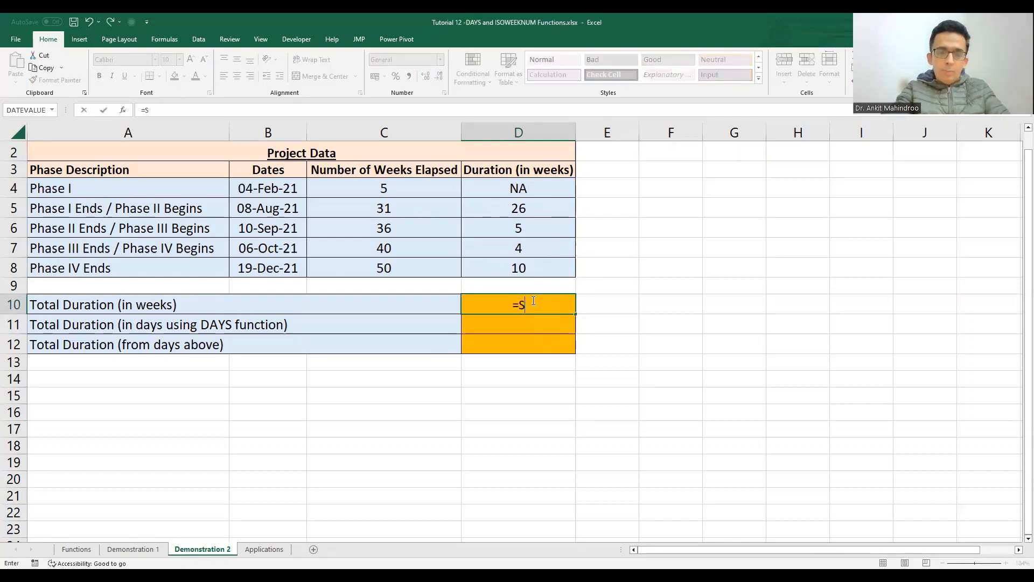
type("UM(")
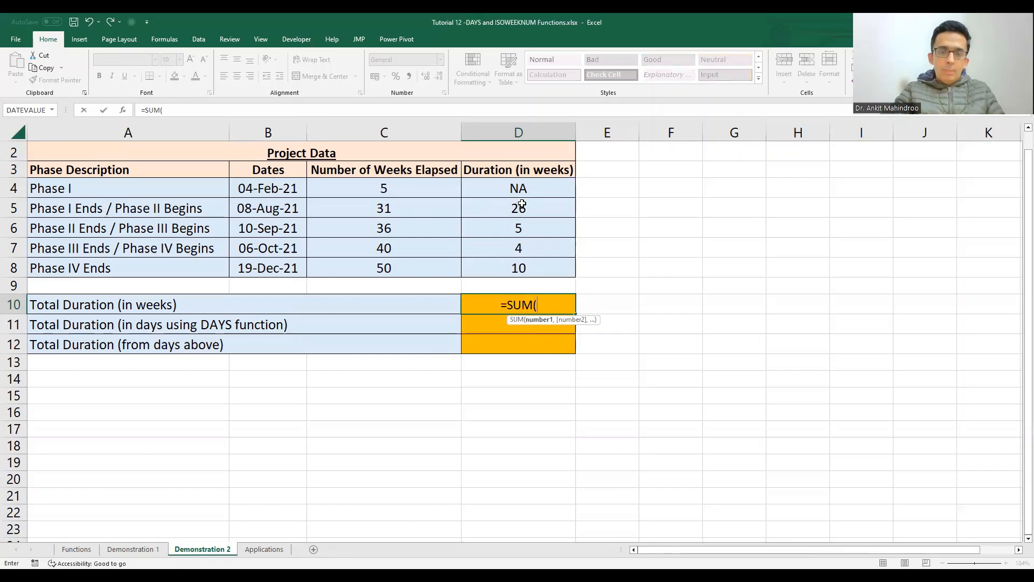
left_click_drag(521, 209, 521, 269)
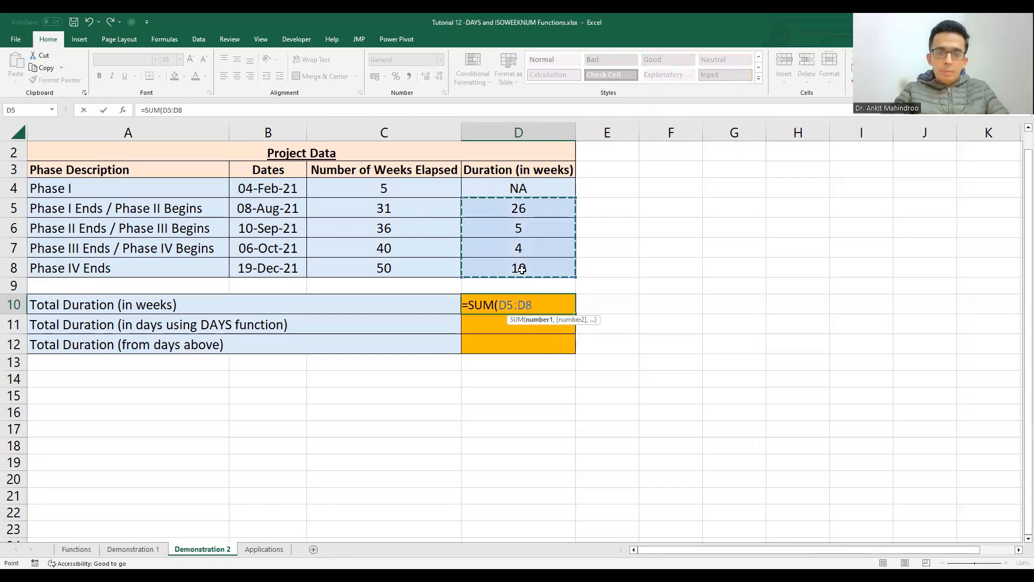
type(")")
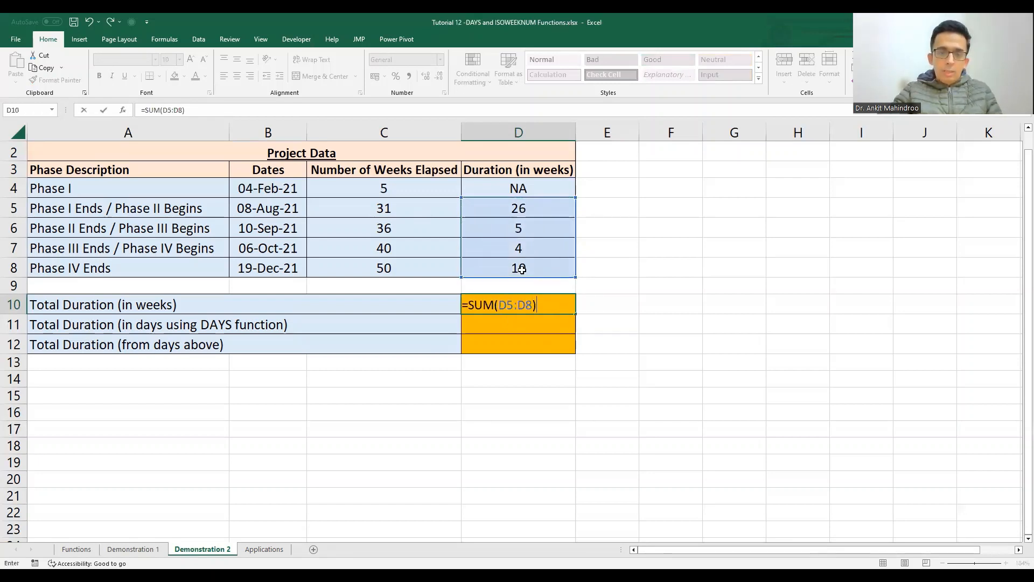
key("Return")
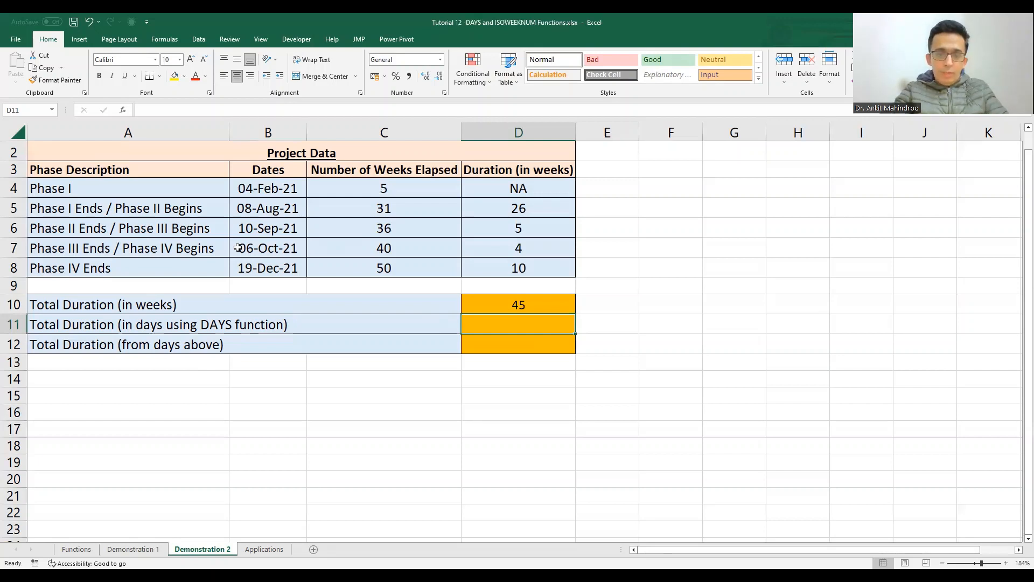
Calculate the total duration in days in D11 with the formula =DAYS(B8,B4)
type("=")
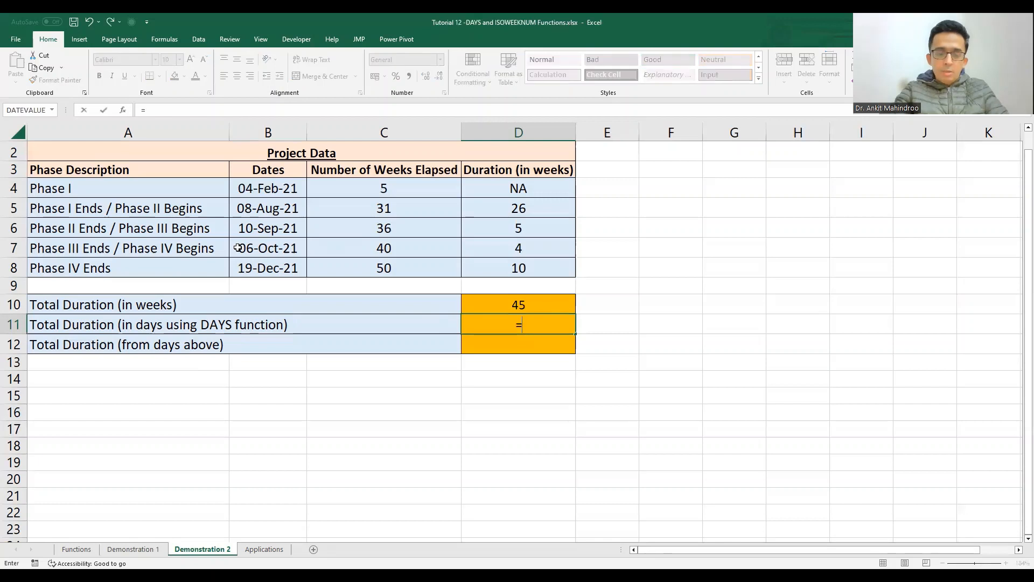
type("DAYY")
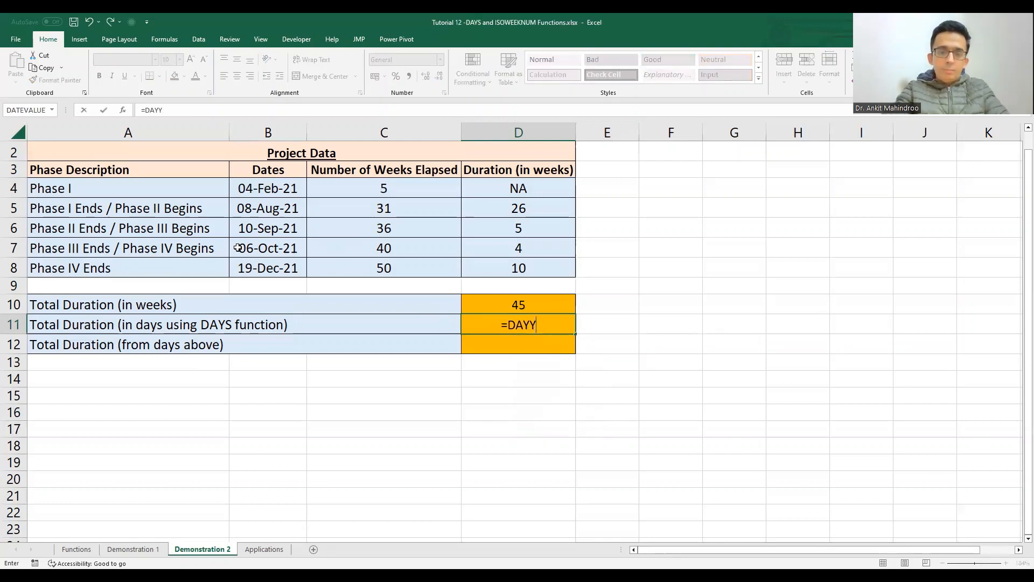
key("BackSpace")
type("S(")
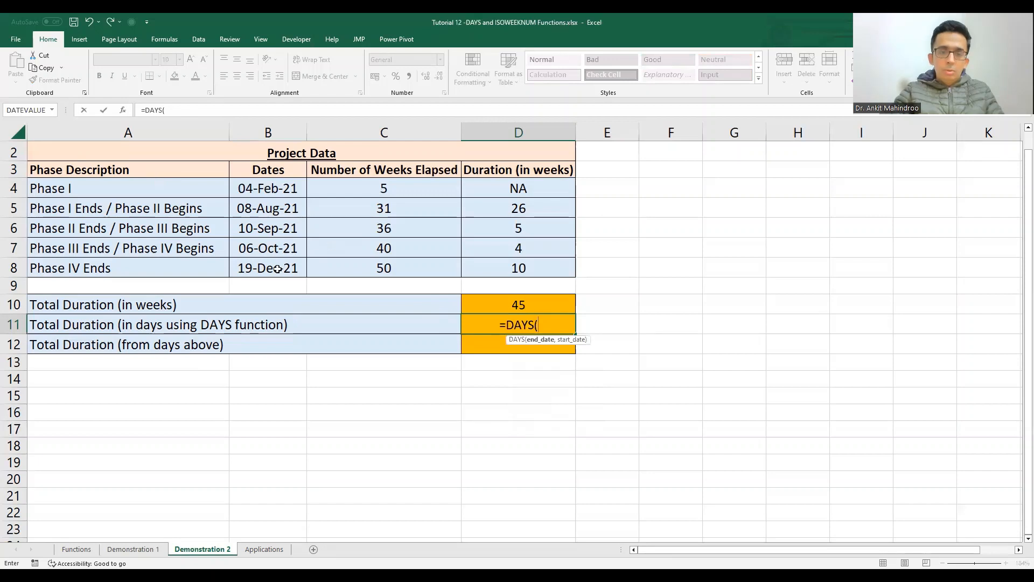
left_click(277, 268)
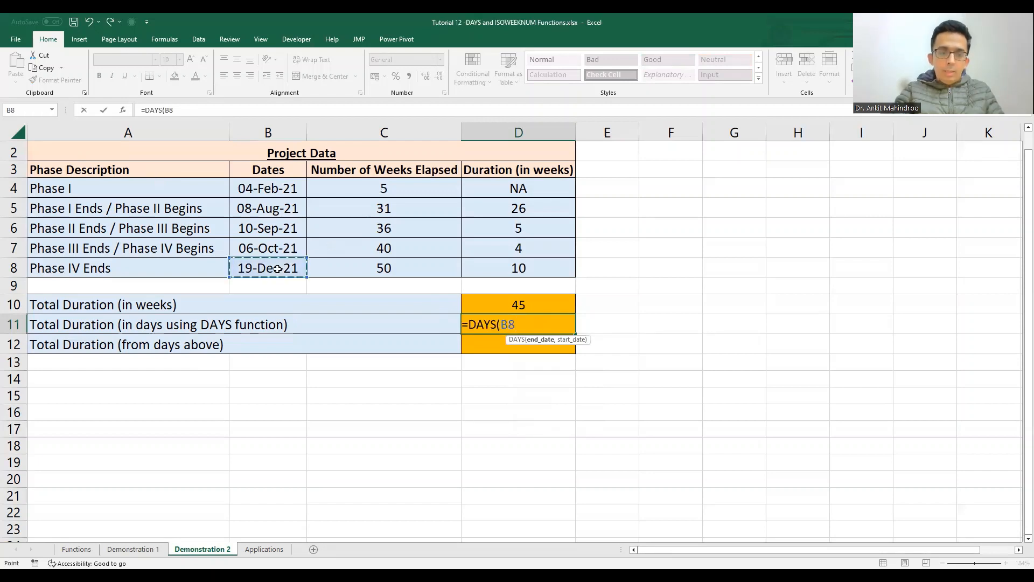
type(",")
left_click(271, 189)
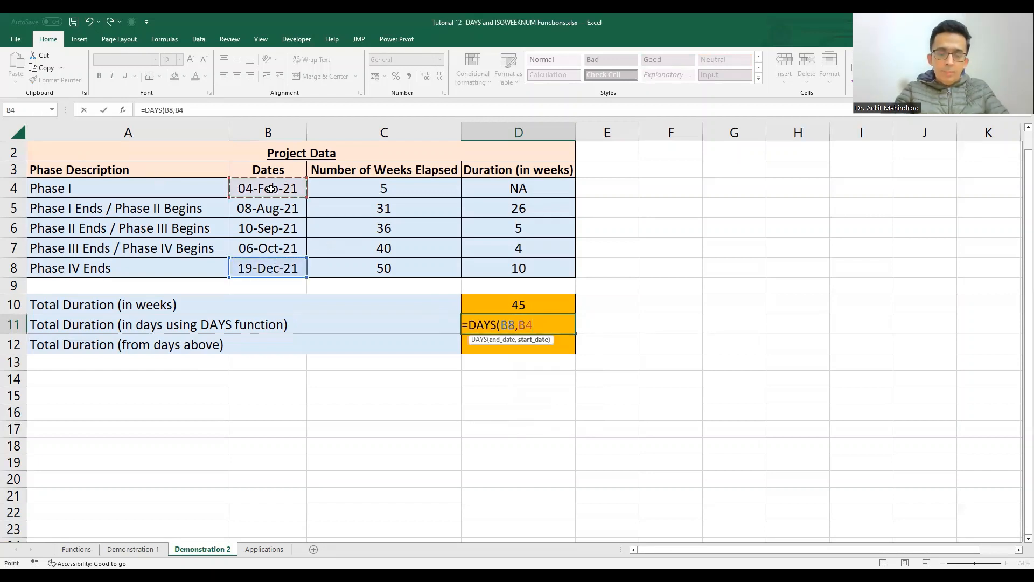
type(")")
key("Return")
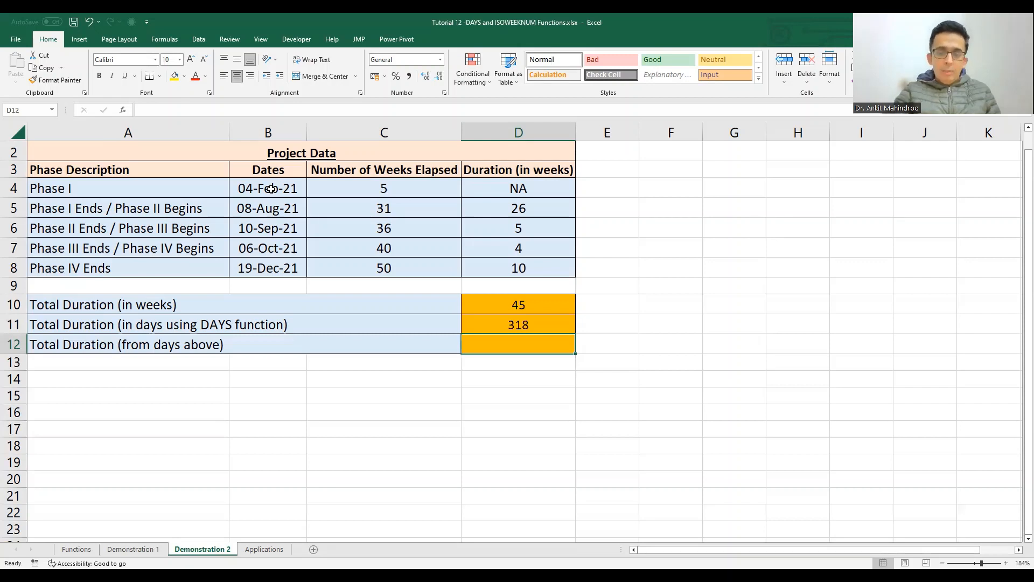
Convert the total days to weeks in D12 with the formula =D11/7
type("=")
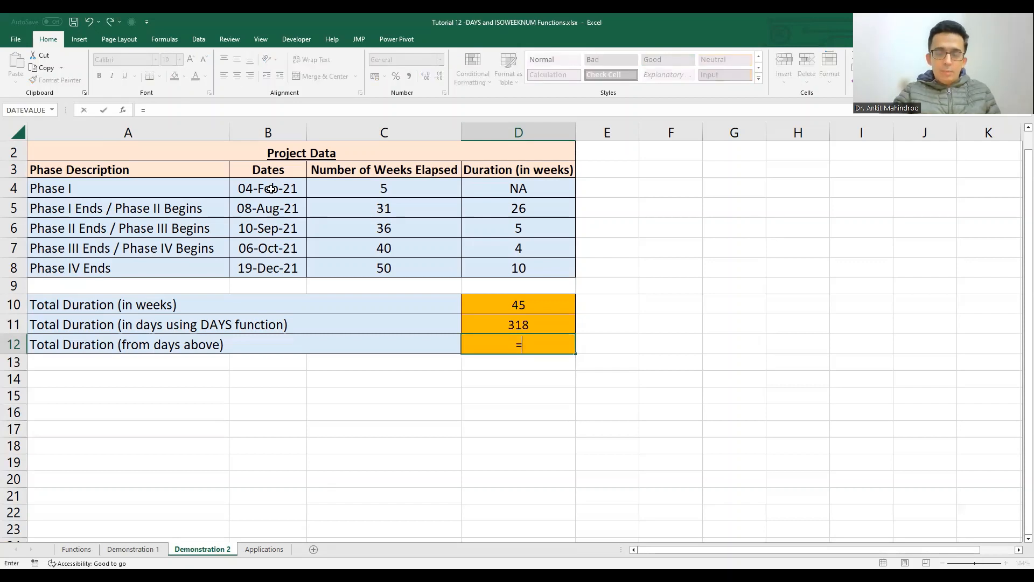
type("3")
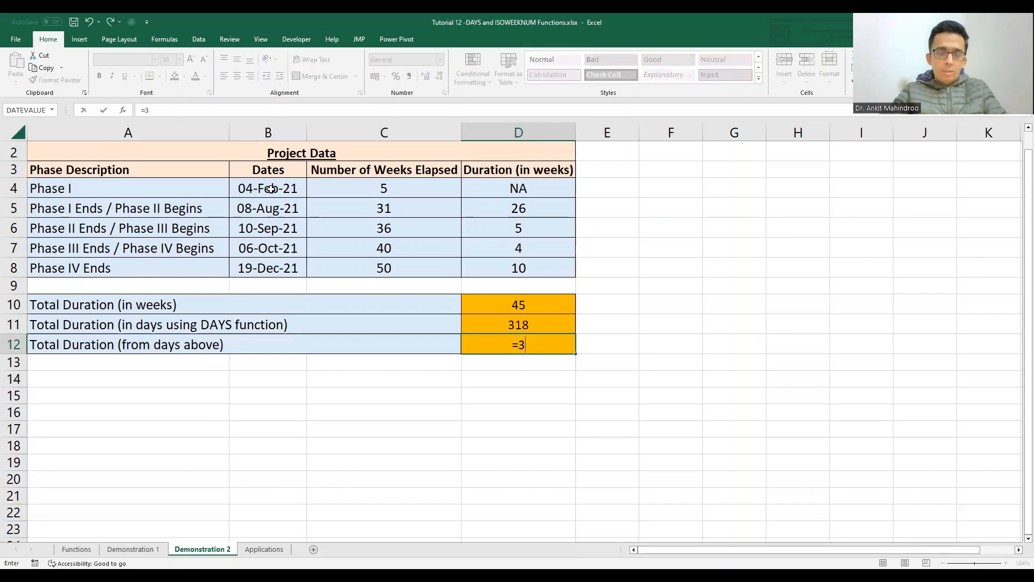
key("BackSpace")
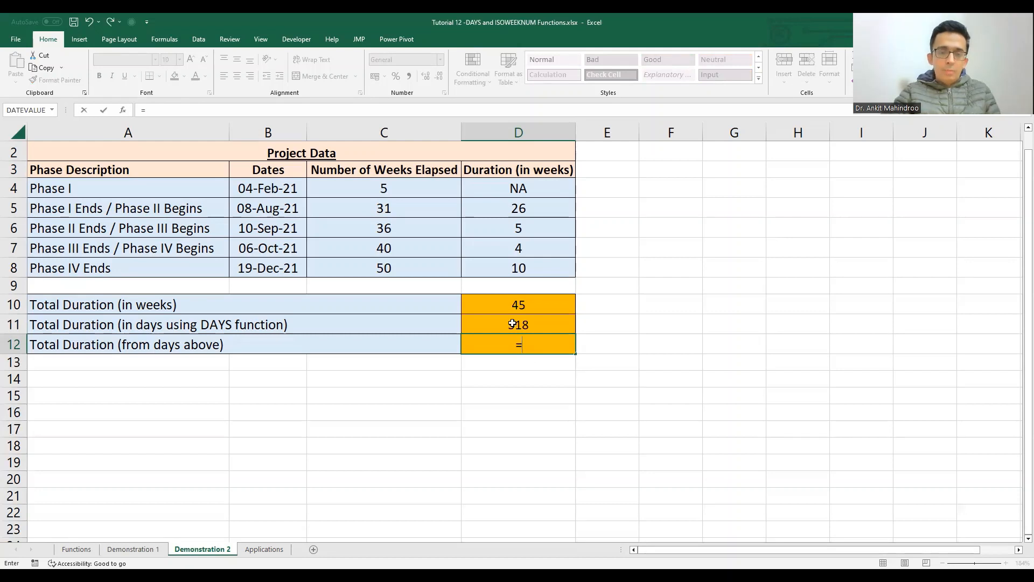
left_click(511, 322)
type("/")
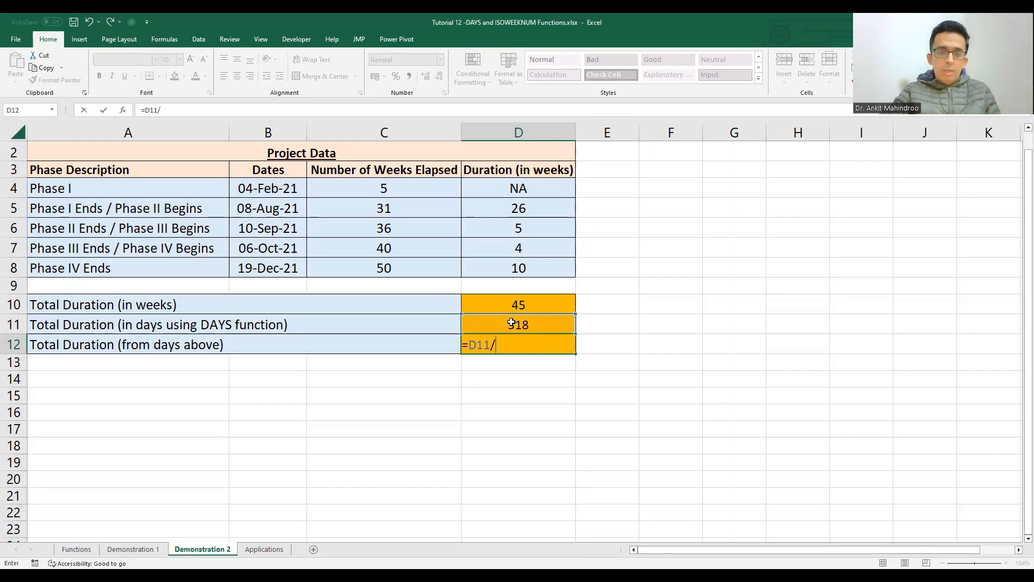
type("7")
key("Return")
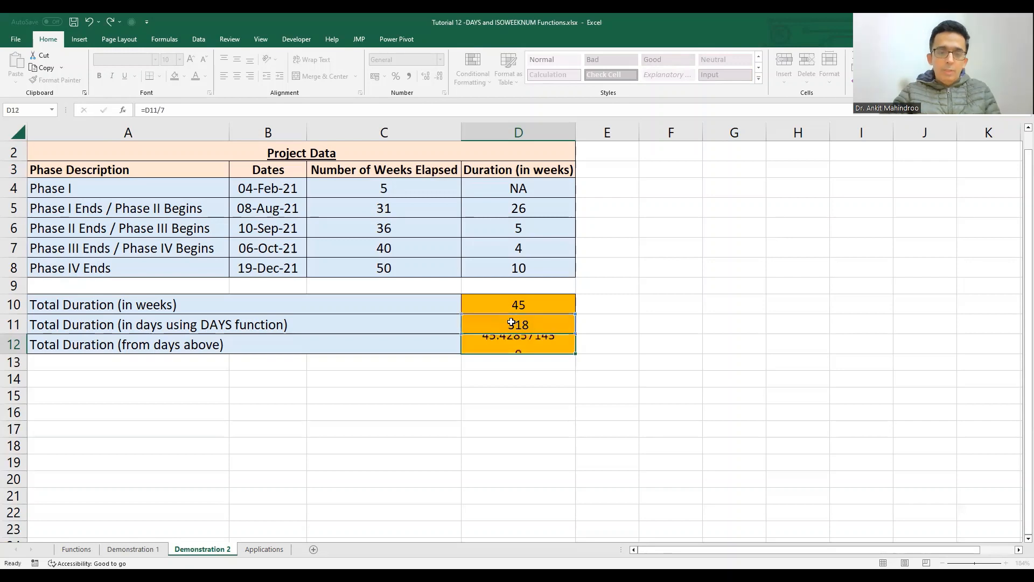
Round the converted duration in D12 to zero decimals by changing its formula to =ROUND(D11/7,0)
left_click(518, 345)
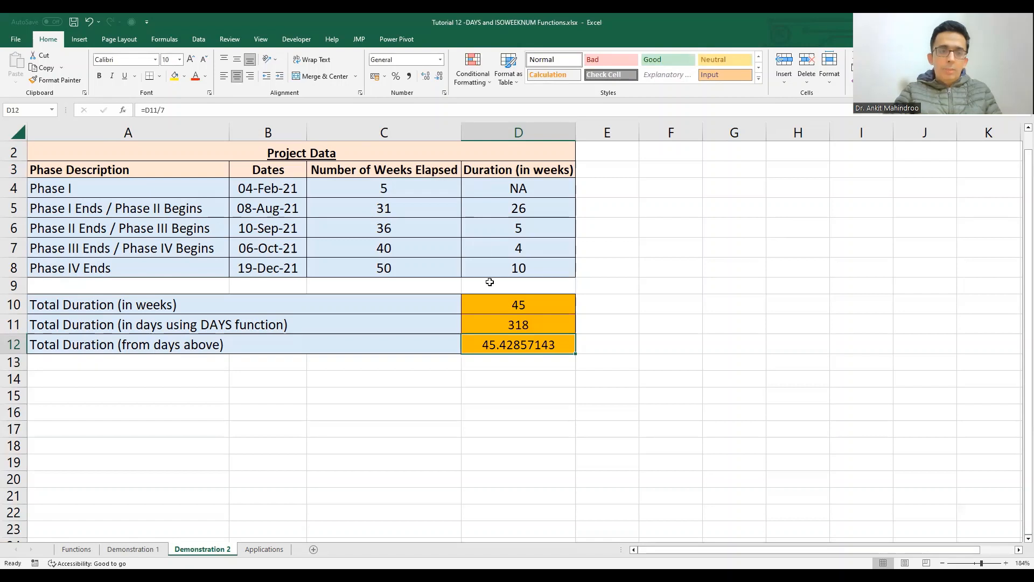
left_click(143, 110)
type("R")
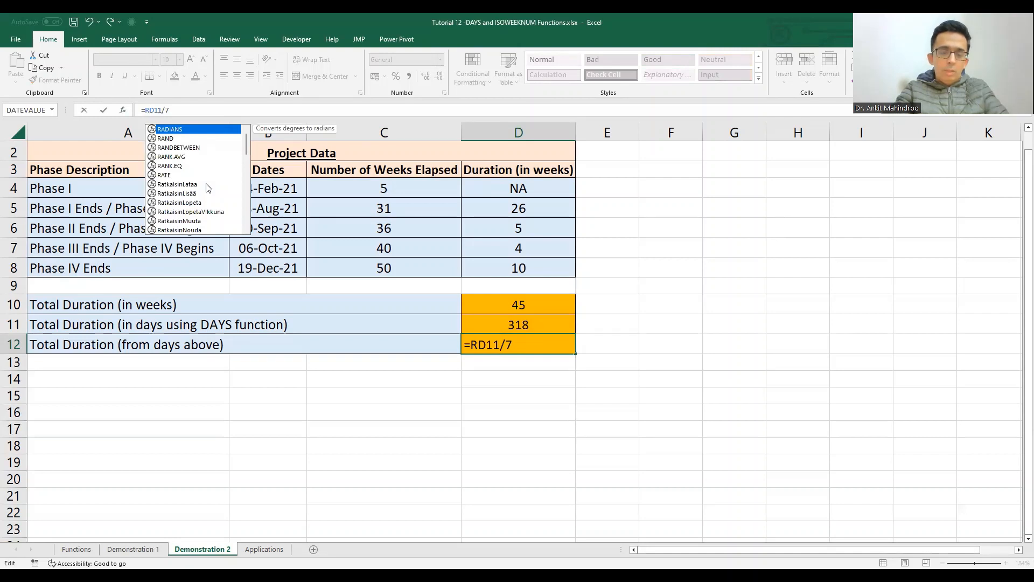
type("OUND")
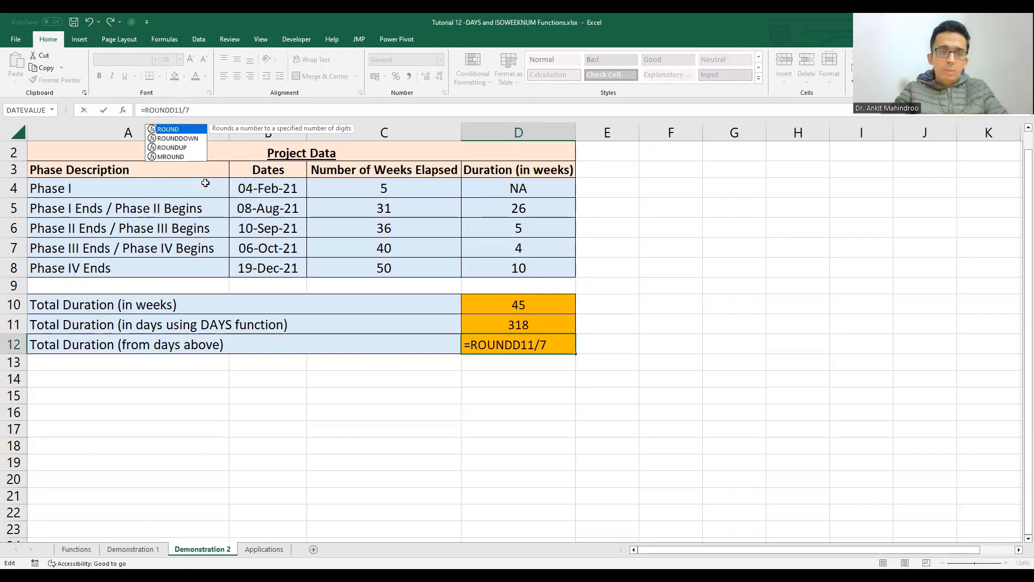
type("(")
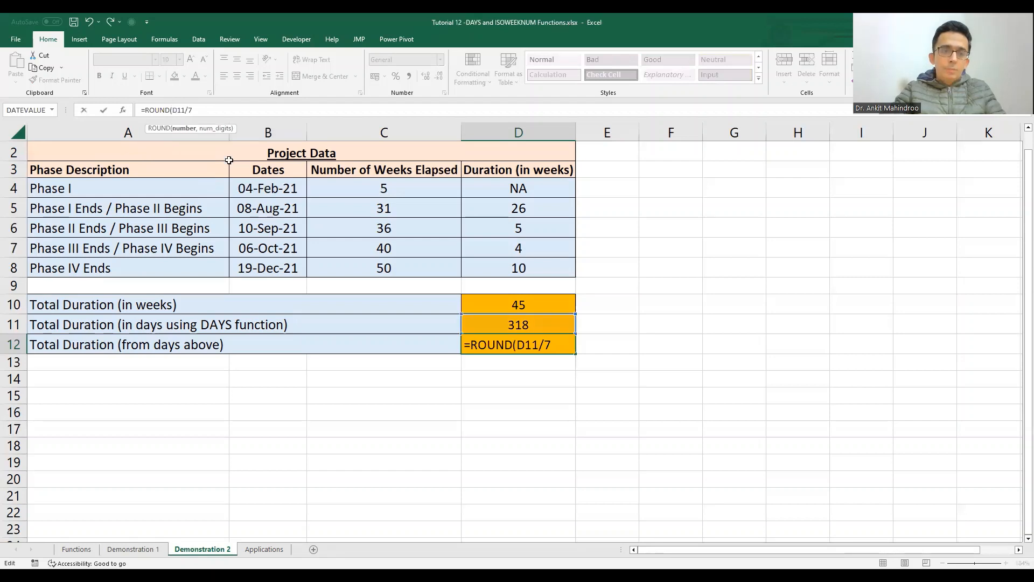
left_click(232, 109)
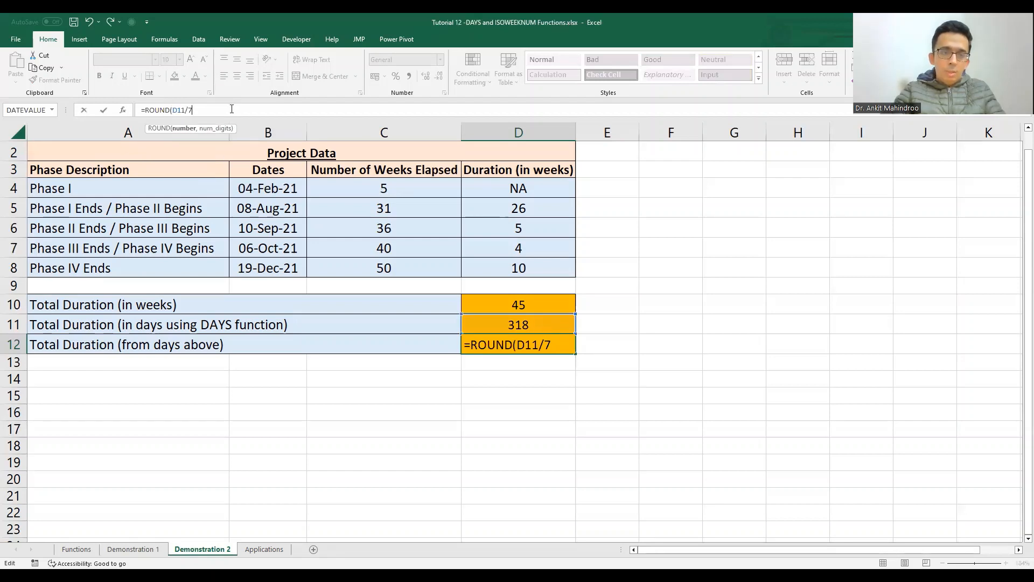
type(",0")
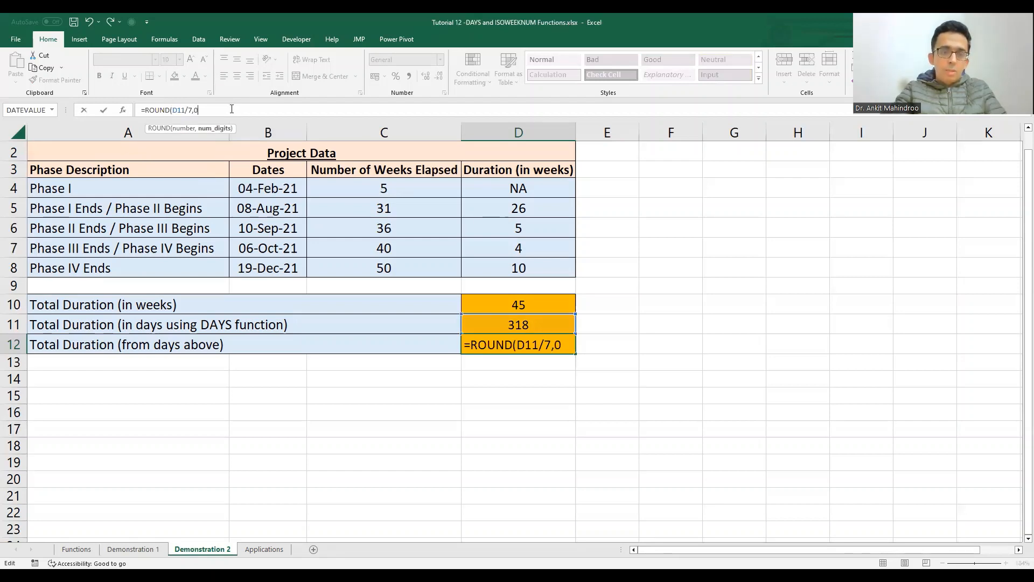
key("Return")
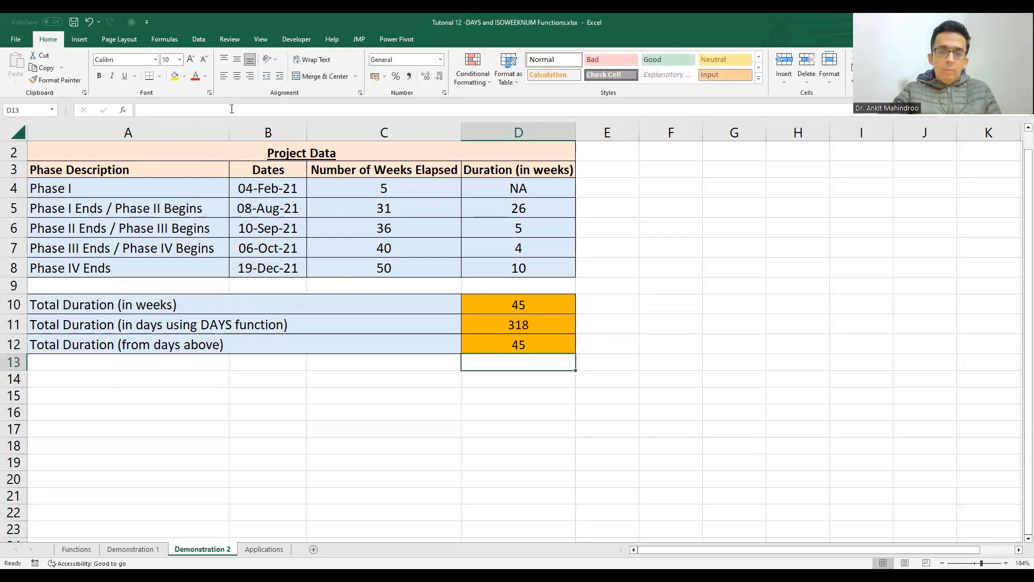
Compare the week totals in D12 and D10, and open the Applications sheet
left_click(546, 344)
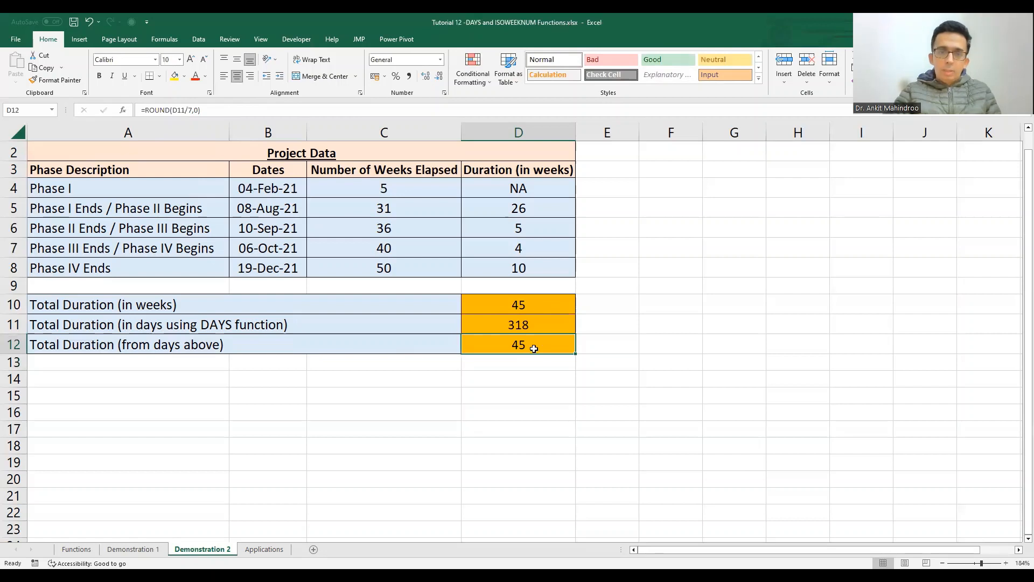
left_click(512, 305)
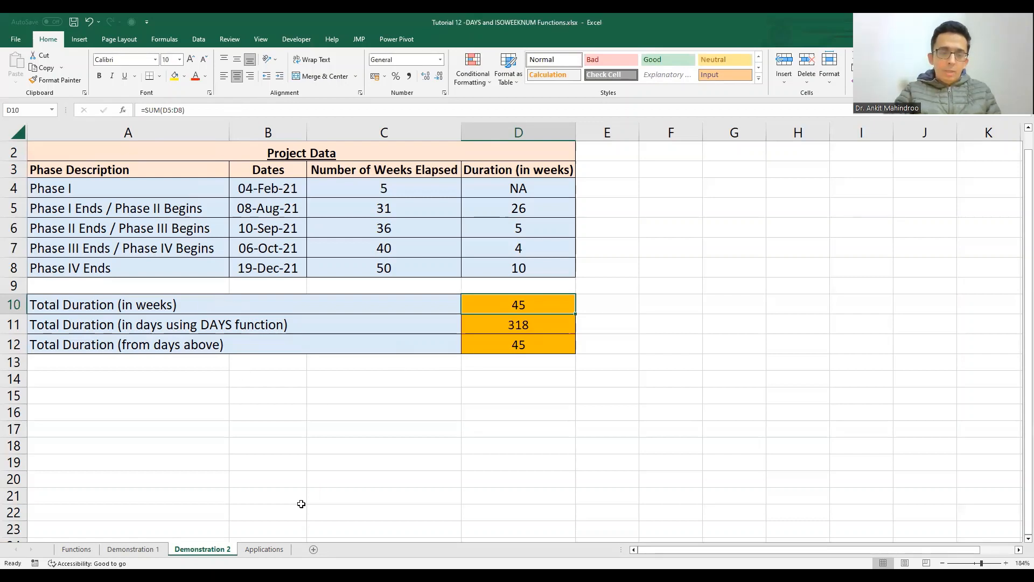
left_click(264, 549)
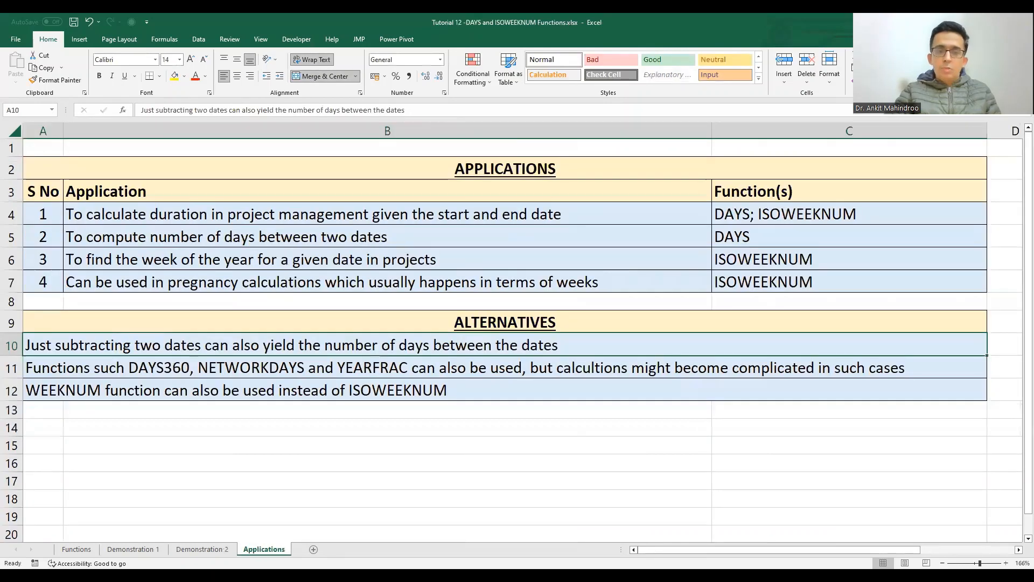